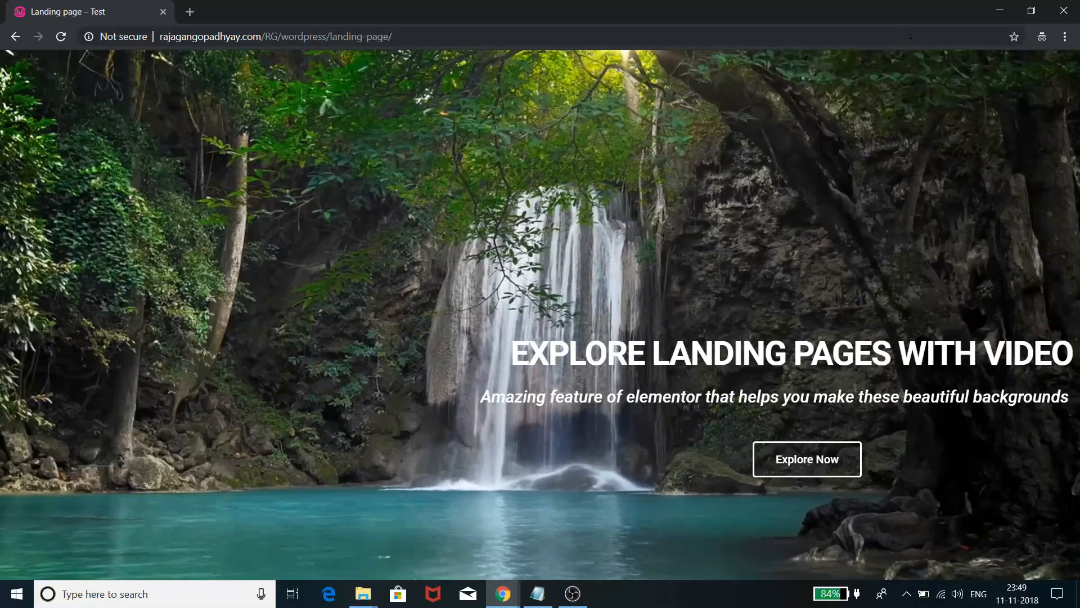
Show the installed plugins list, confirming Elementor is active.
{"action": "left_click", "coordinate": [1000, 13]}
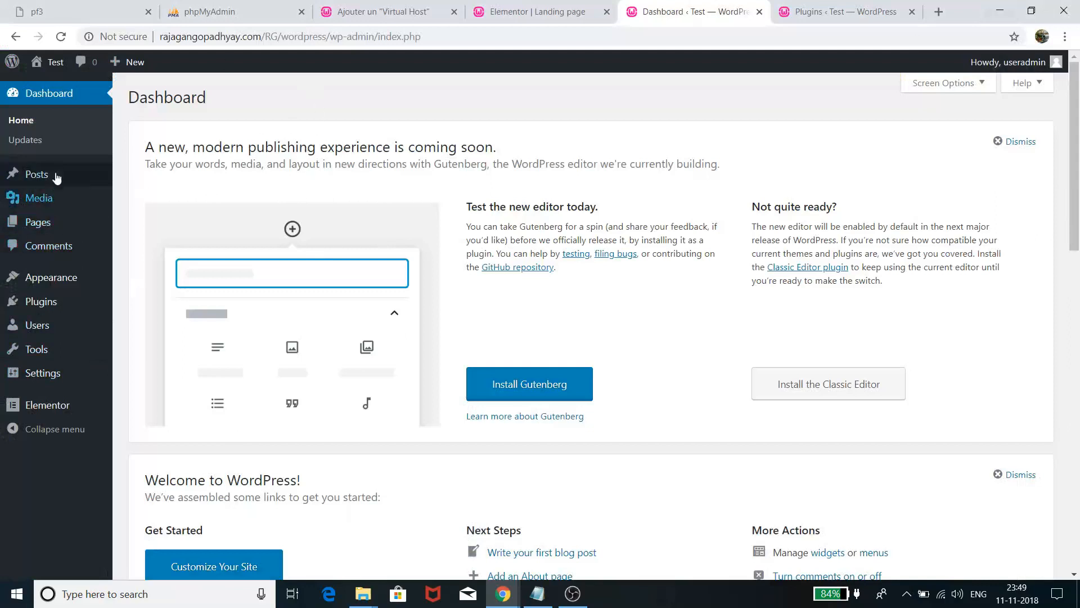
{"action": "mouse_move", "coordinate": [40, 301]}
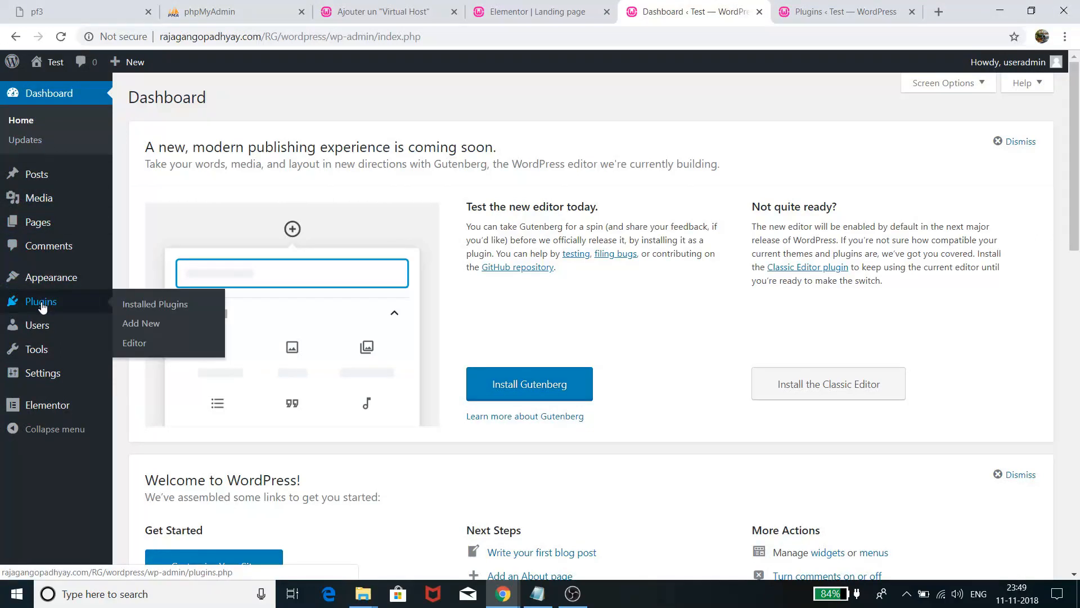
{"action": "left_click", "coordinate": [142, 311]}
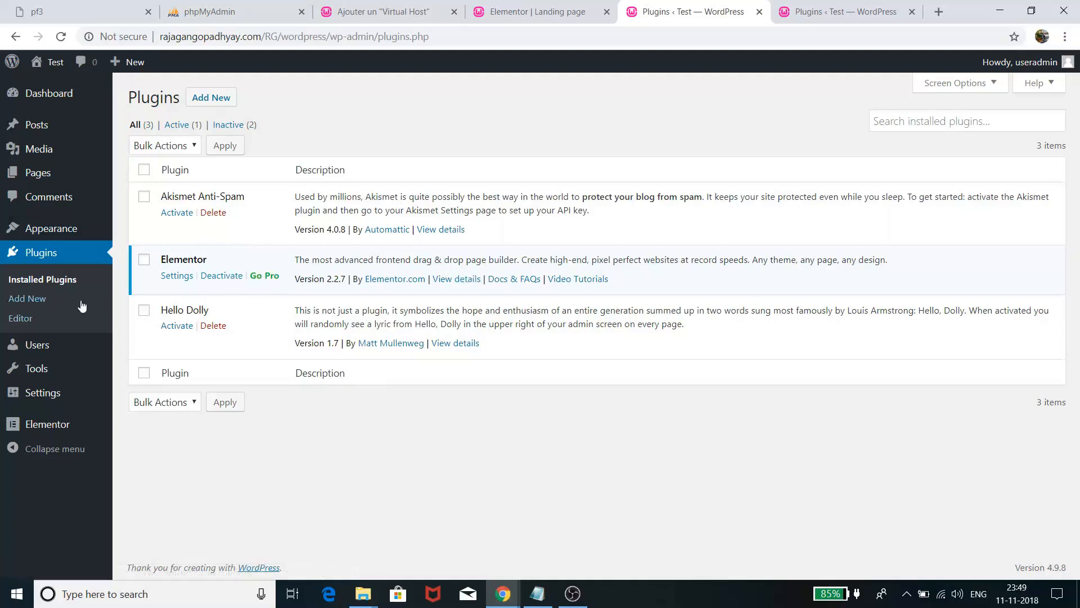
Publish a new page 'Landing Page' using the Elementor Canvas template.
{"action": "left_click", "coordinate": [39, 173]}
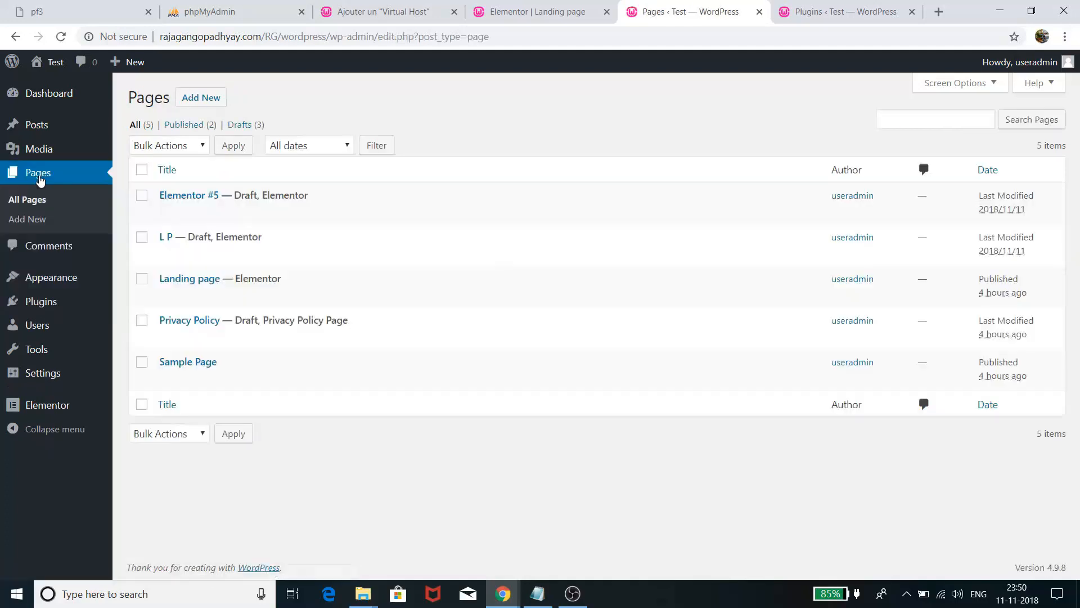
{"action": "left_click", "coordinate": [201, 97]}
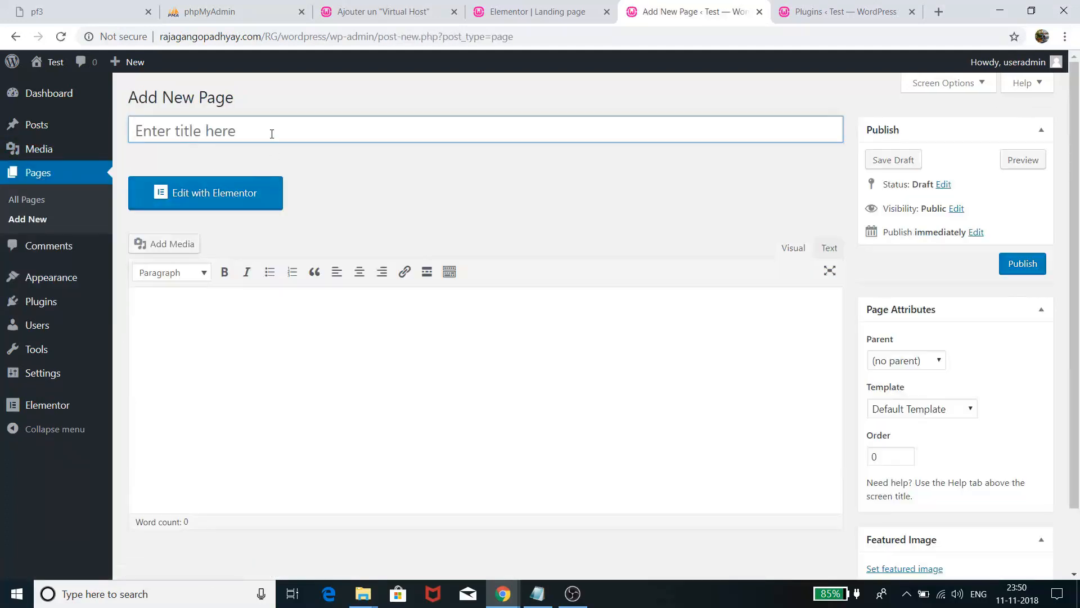
{"action": "type", "text": "Landing Page"}
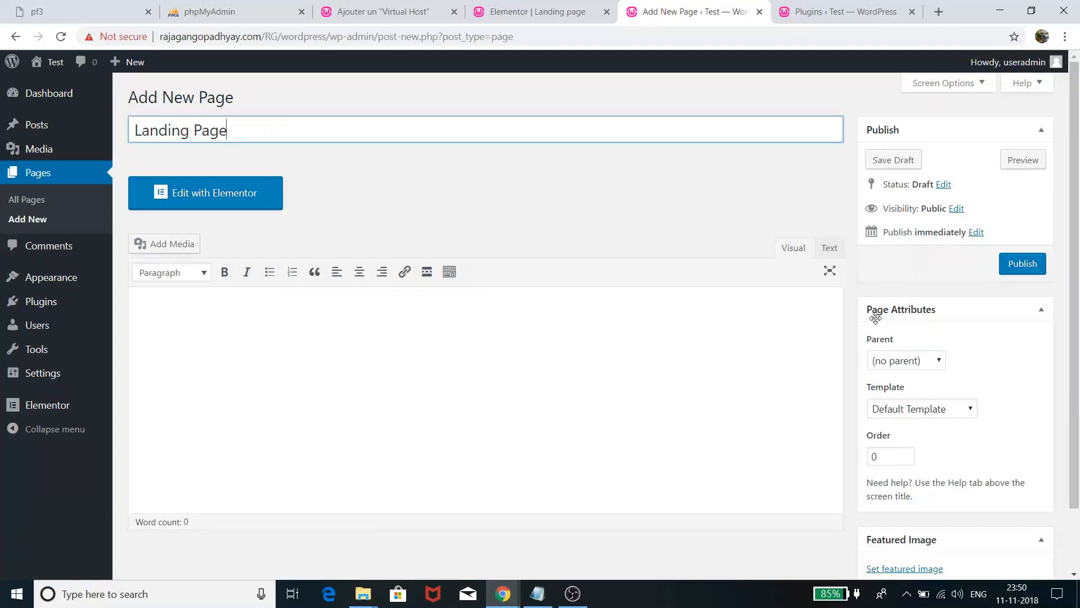
{"action": "left_click", "coordinate": [922, 408]}
{"action": "left_click", "coordinate": [935, 445]}
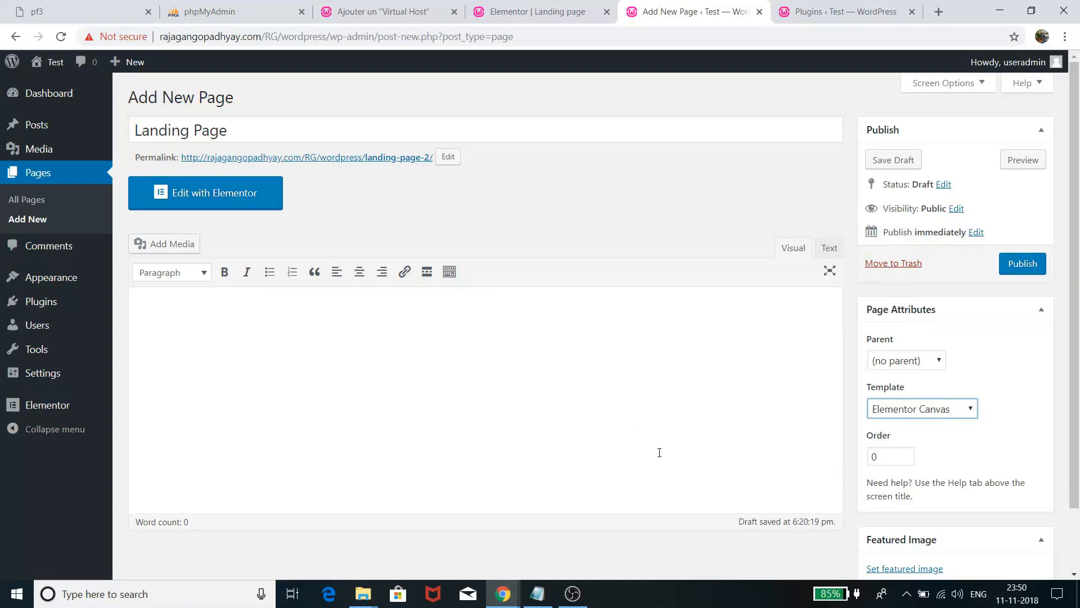
{"action": "left_click", "coordinate": [1021, 263]}
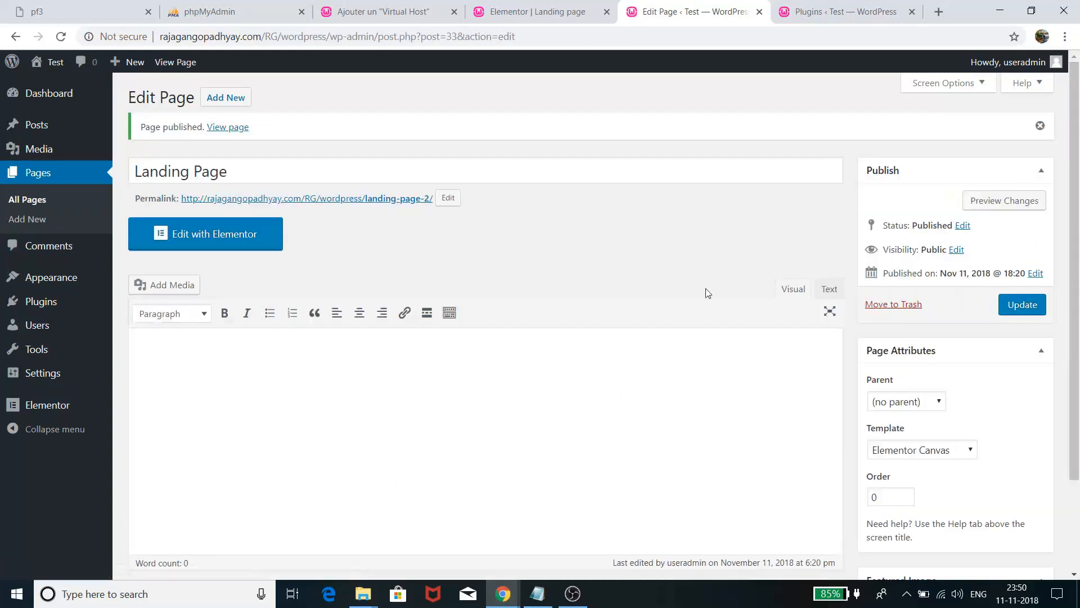
Edit the page with Elementor and add one single-column section, bringing up its options.
{"action": "left_click", "coordinate": [245, 247]}
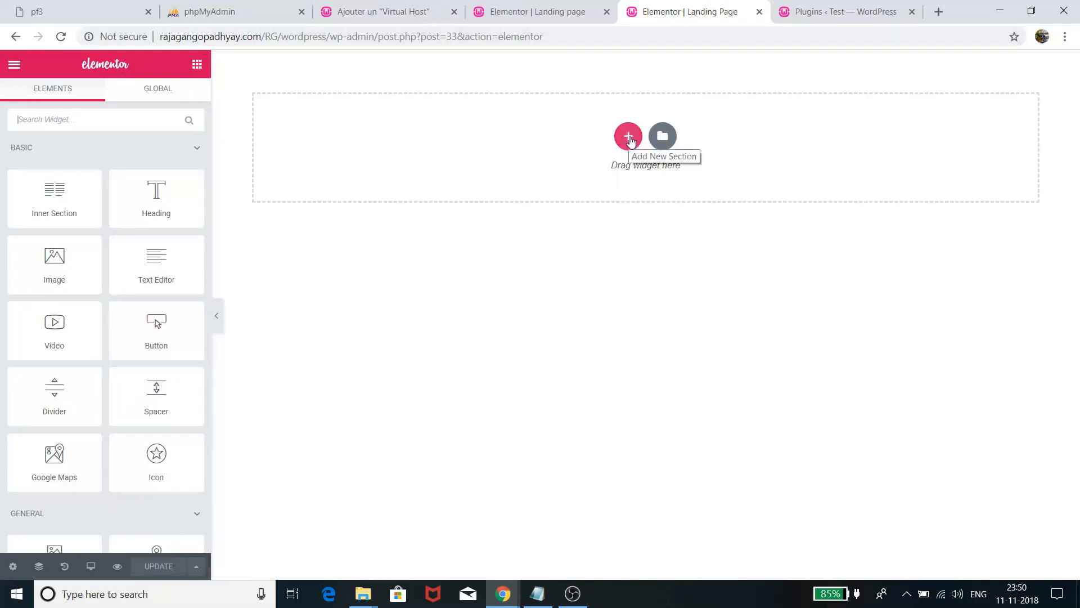
{"action": "left_click", "coordinate": [630, 139]}
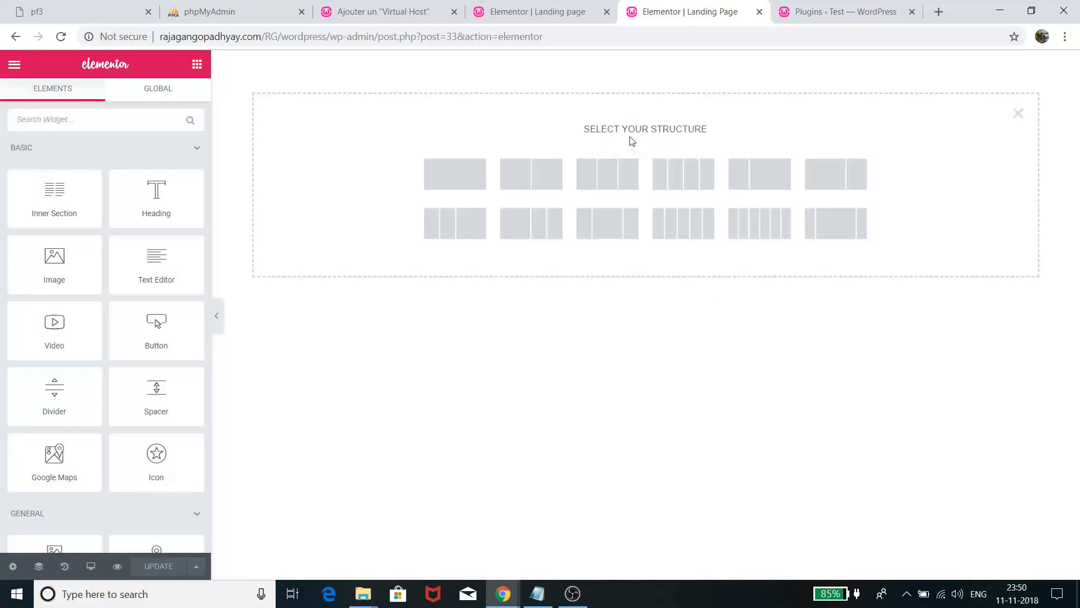
{"action": "left_click", "coordinate": [452, 185]}
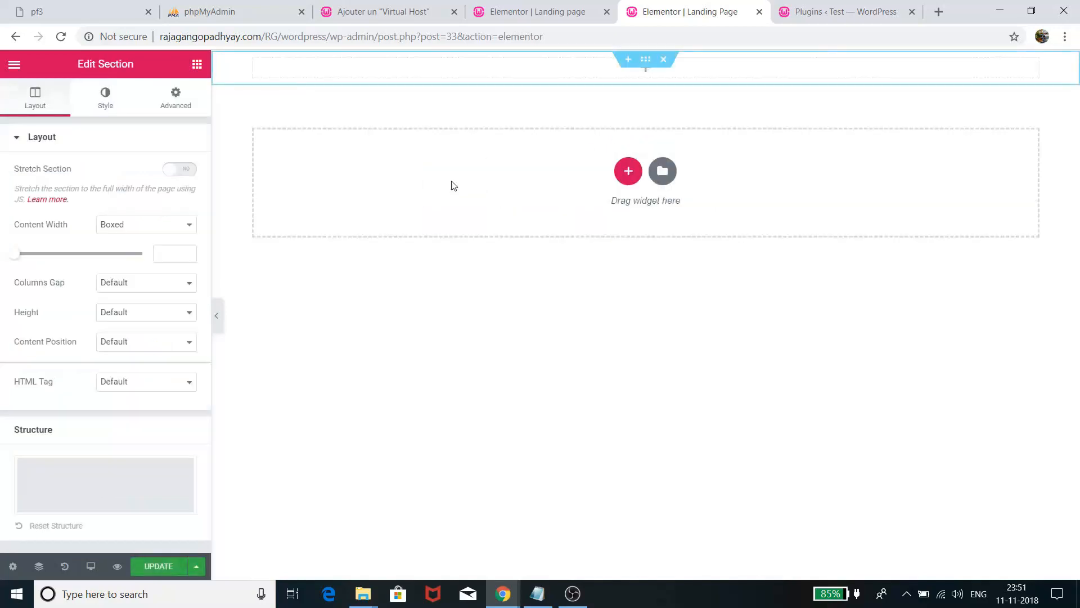
{"action": "left_click", "coordinate": [663, 60]}
{"action": "left_click", "coordinate": [628, 136]}
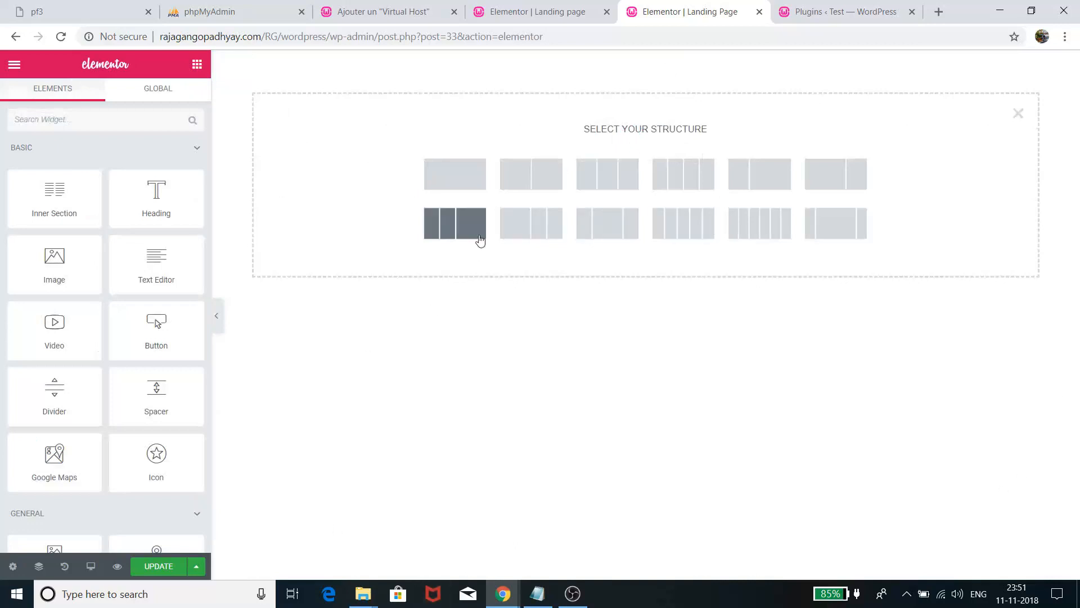
{"action": "left_click", "coordinate": [455, 174]}
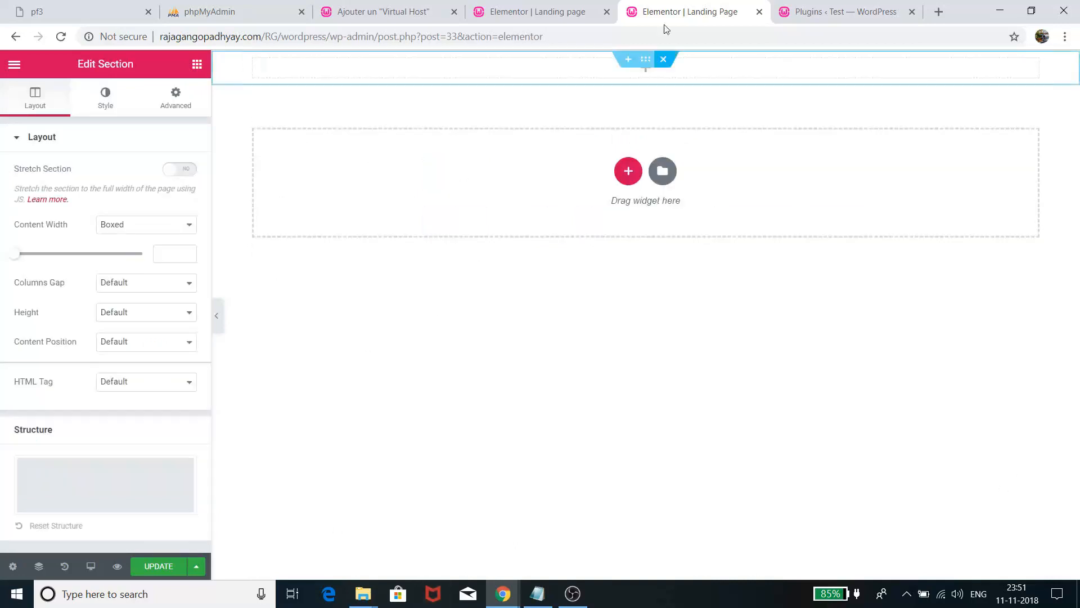
{"action": "right_click", "coordinate": [646, 61]}
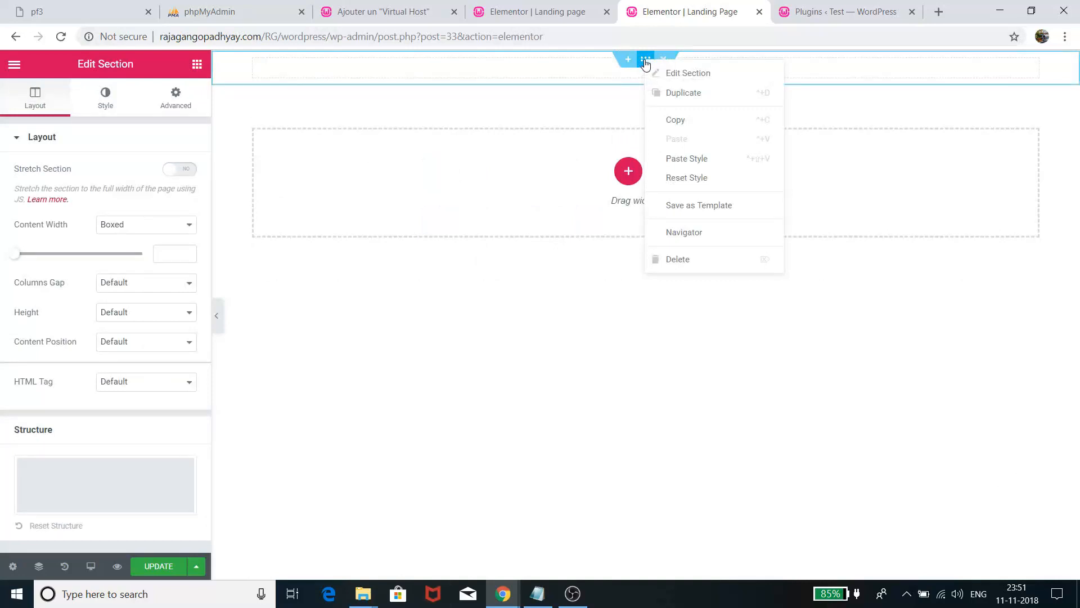
Set the section to Full Width content and Fit To Screen height.
{"action": "left_click", "coordinate": [675, 74]}
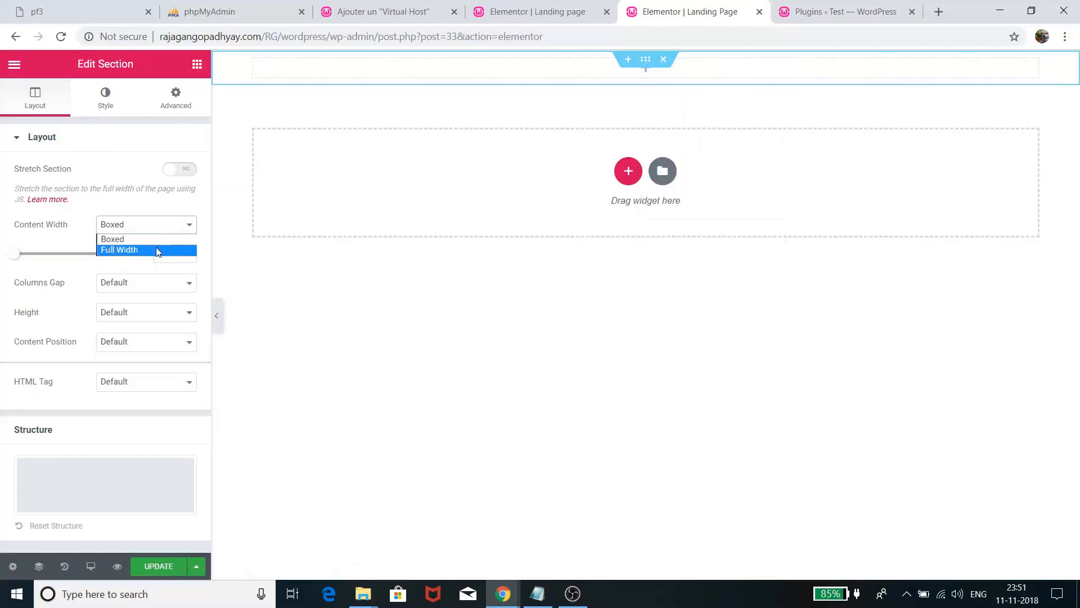
{"action": "left_click", "coordinate": [157, 250]}
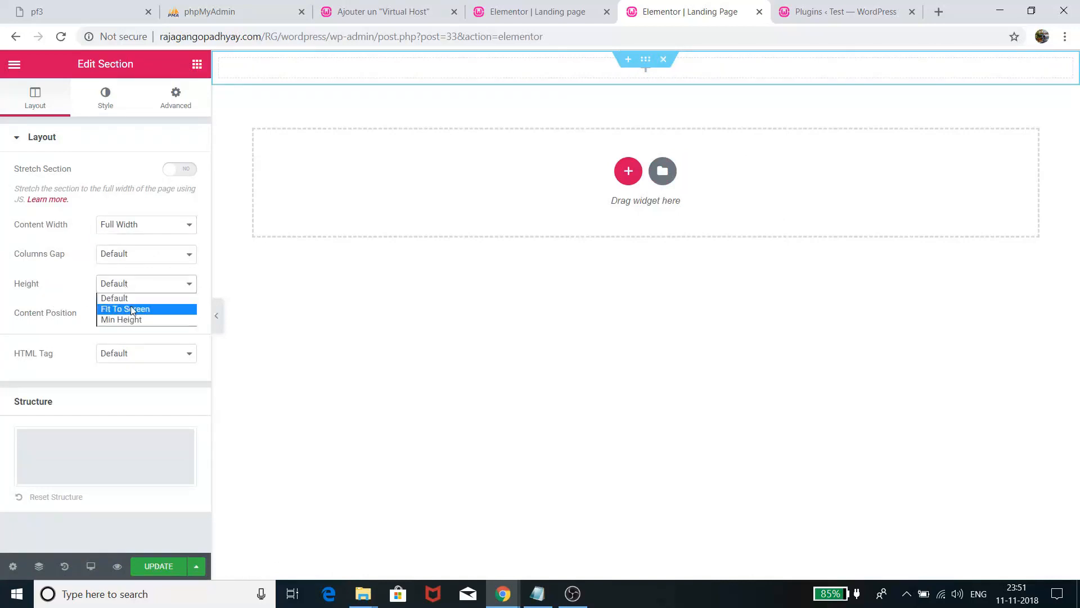
{"action": "left_click", "coordinate": [133, 315]}
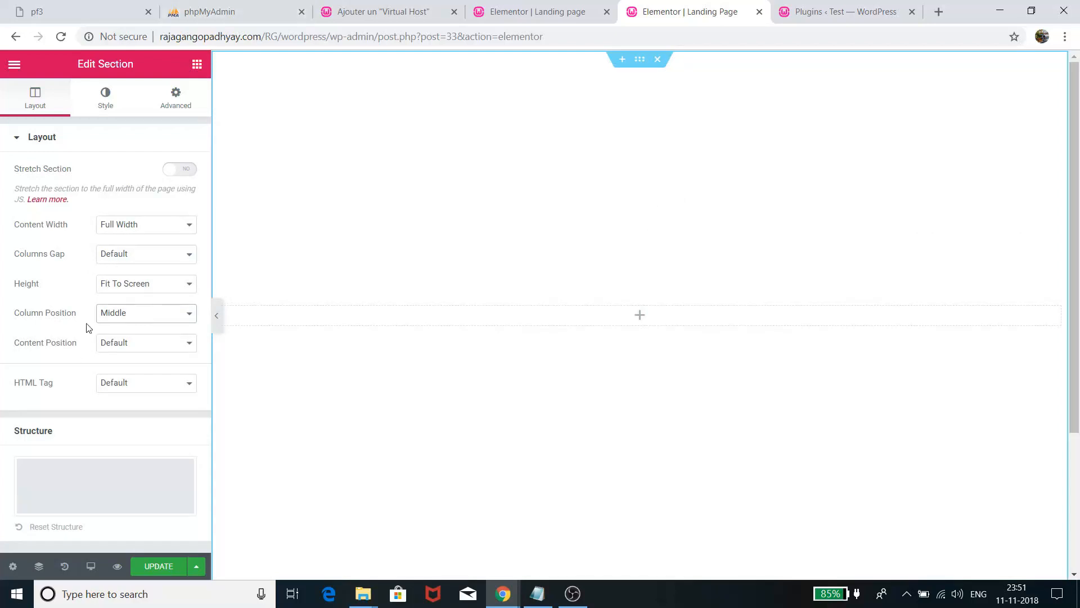
Set a video background and paste the YouTube waterfall link from Notepad into Video Link.
{"action": "left_click", "coordinate": [110, 92]}
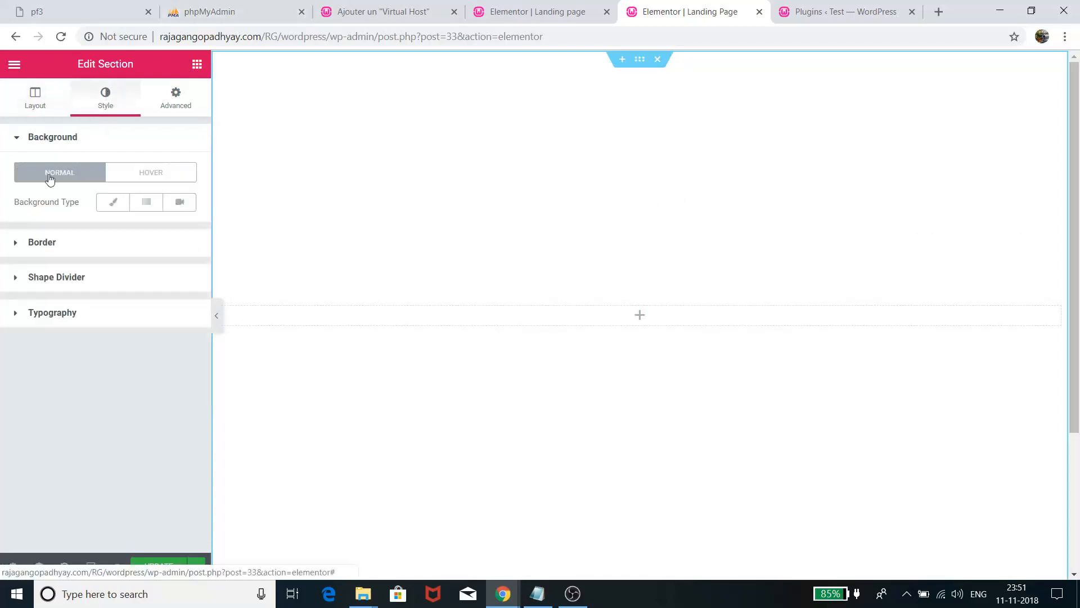
{"action": "left_click", "coordinate": [182, 204]}
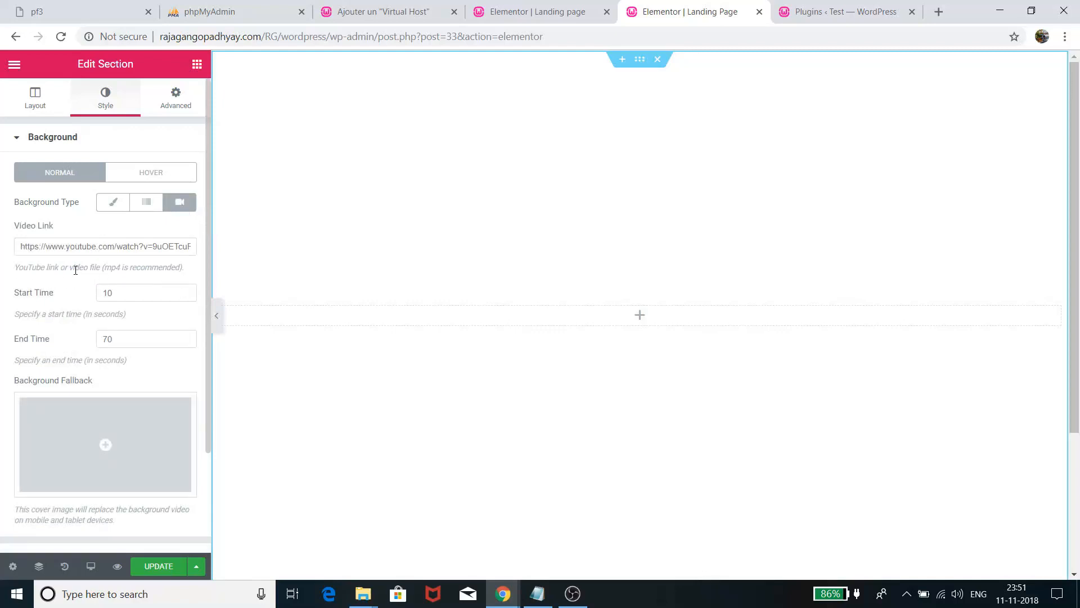
{"action": "left_click", "coordinate": [537, 594]}
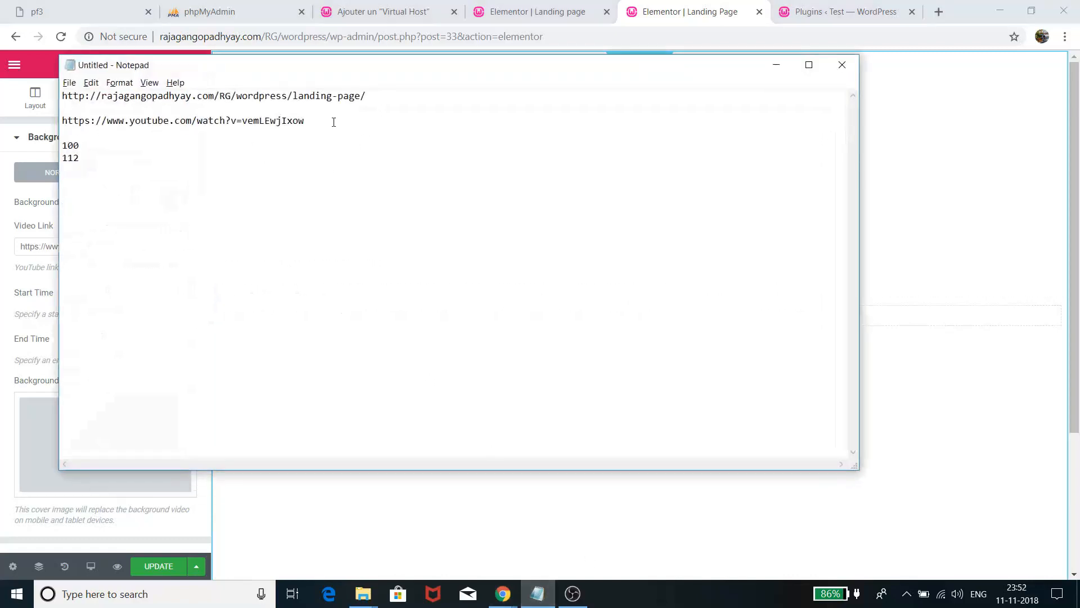
{"action": "right_click", "coordinate": [97, 126]}
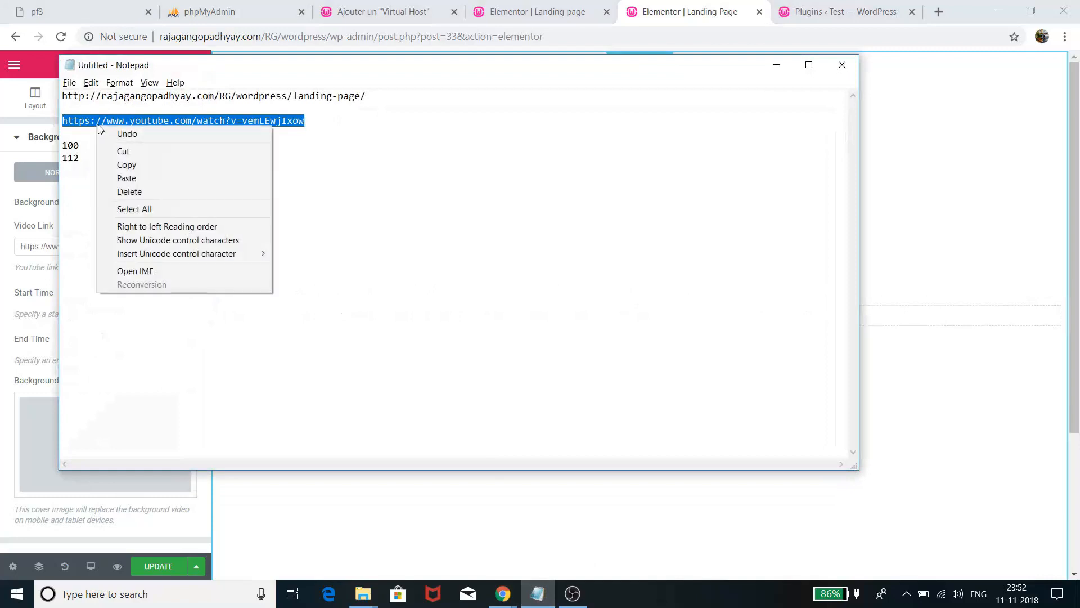
{"action": "left_click", "coordinate": [127, 166]}
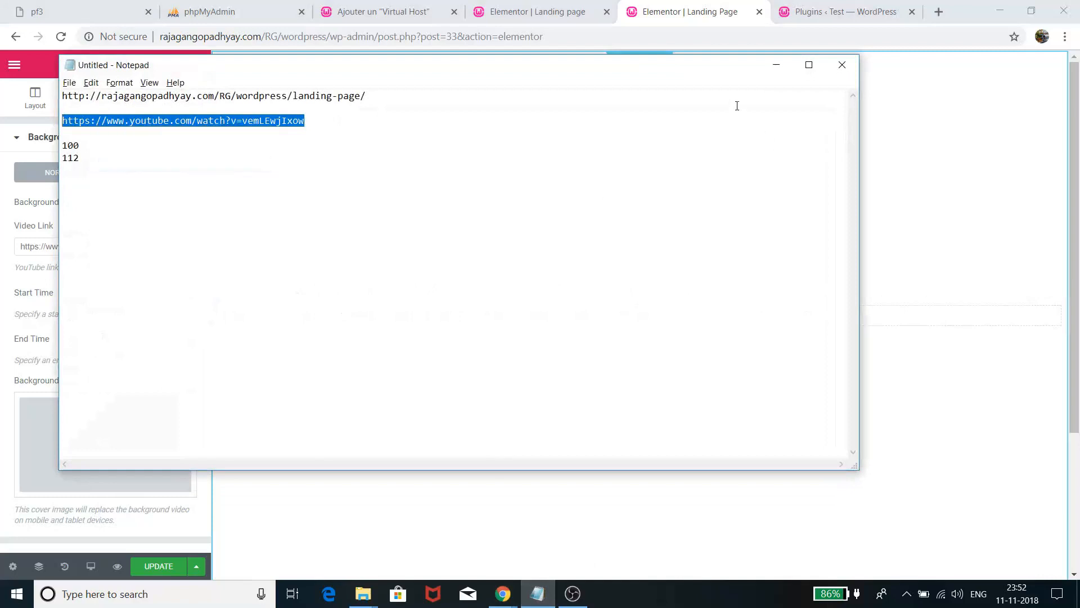
{"action": "left_click", "coordinate": [772, 67]}
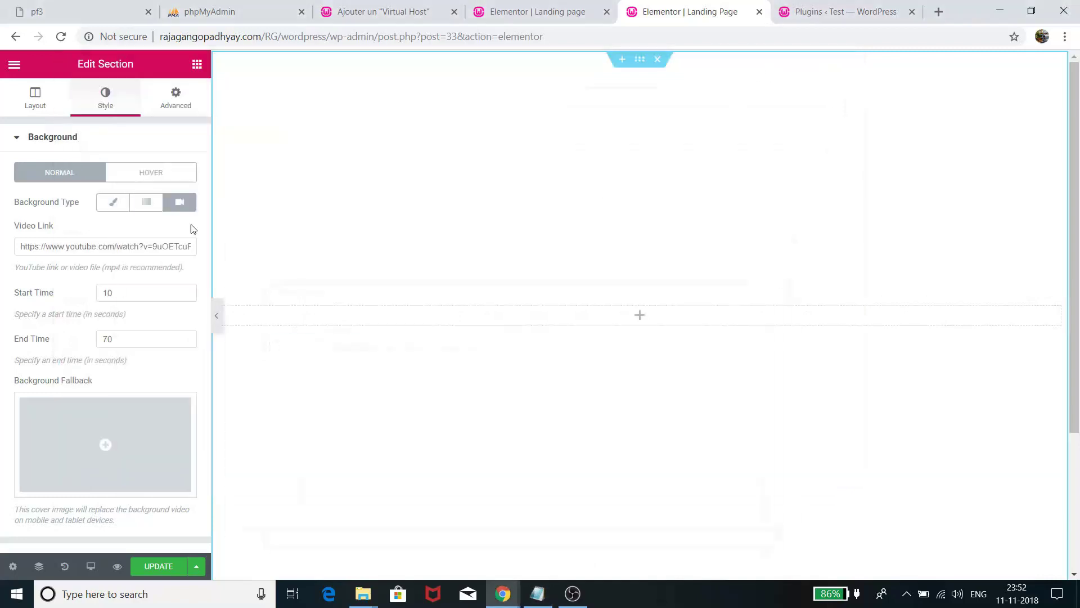
{"action": "right_click", "coordinate": [120, 248]}
{"action": "left_click", "coordinate": [152, 360]}
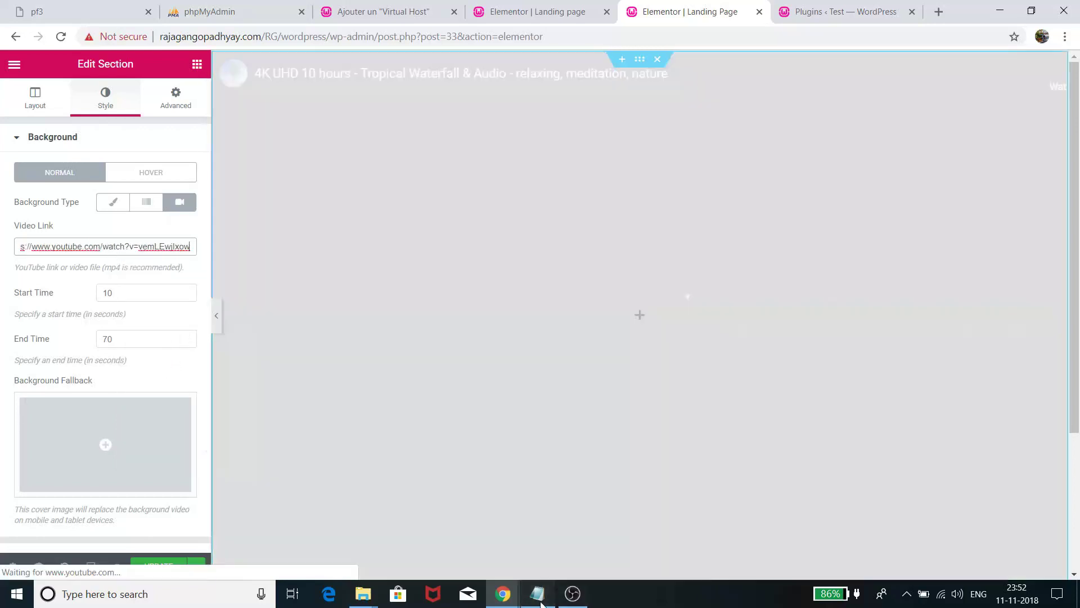
Check the start and end times in the notes and focus the Start Time field.
{"action": "left_click", "coordinate": [537, 593]}
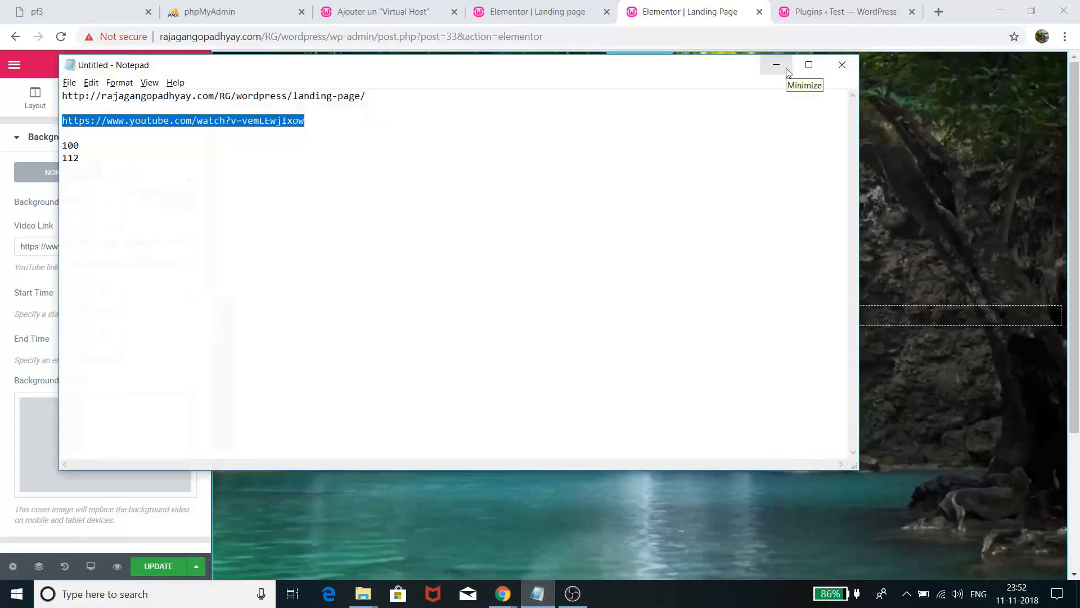
{"action": "left_click", "coordinate": [786, 72]}
{"action": "left_click", "coordinate": [140, 292]}
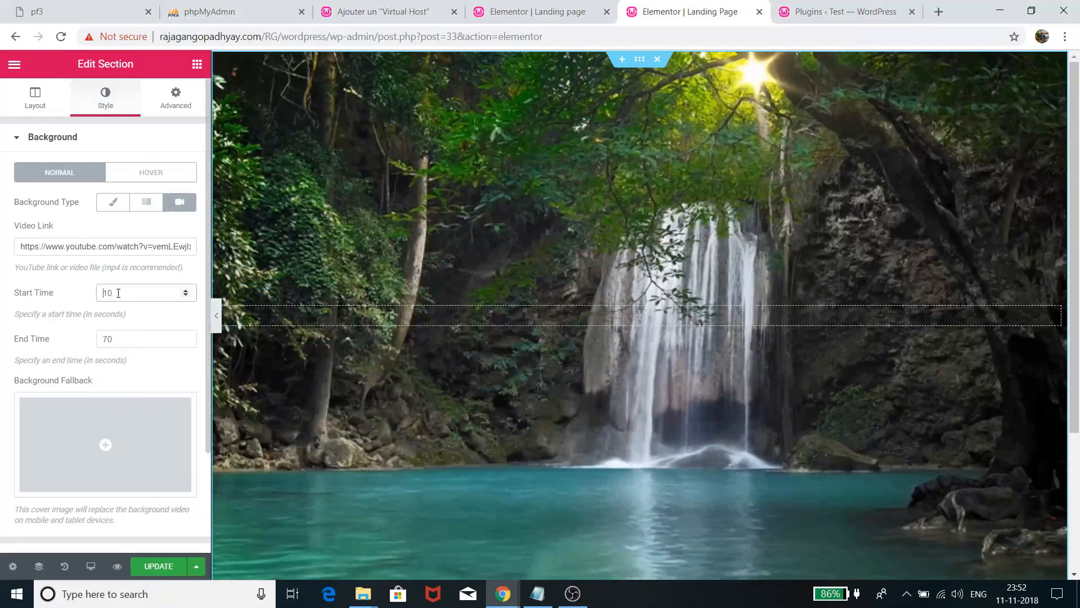
Set the background video to play from second 100 to second 112.
{"action": "key", "text": "BackSpace"}
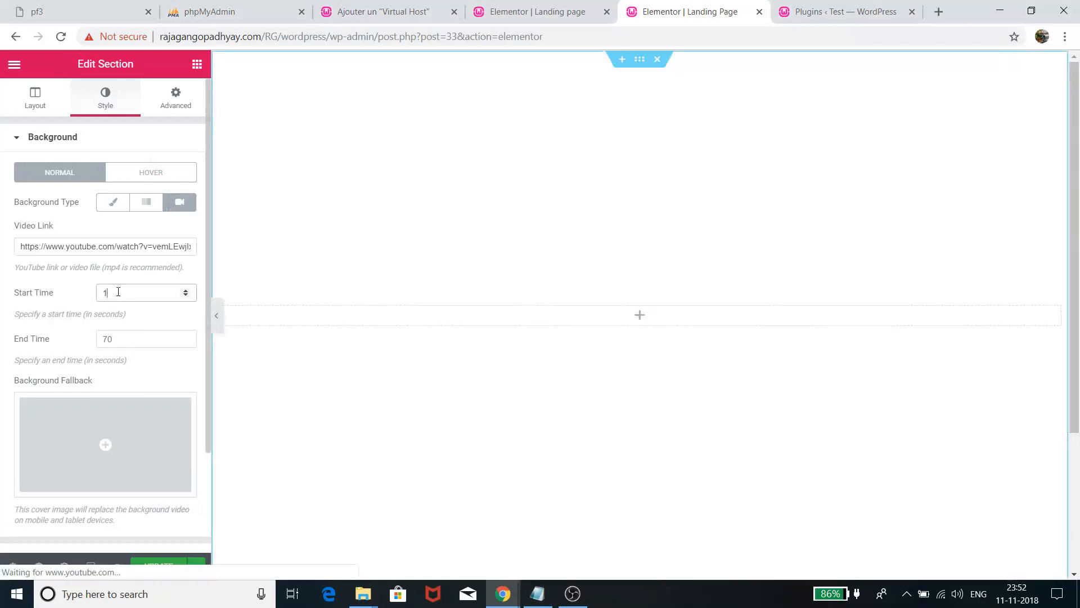
{"action": "type", "text": "00"}
{"action": "double_click", "coordinate": [124, 337]}
{"action": "type", "text": "112"}
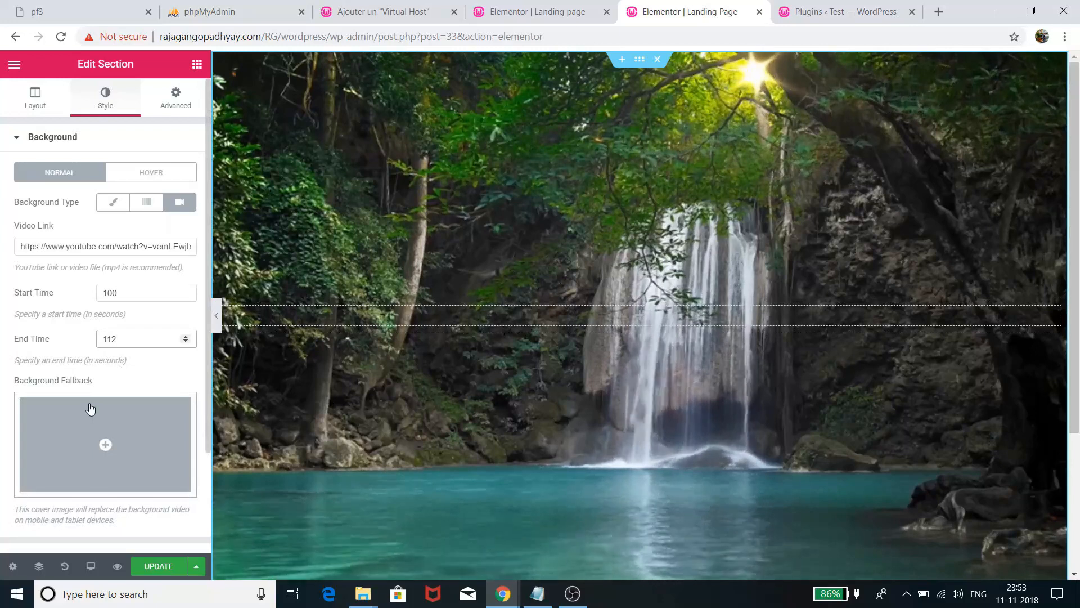
Set waterfall.jpg as the background fallback image and save the page with Update.
{"action": "left_click", "coordinate": [138, 428]}
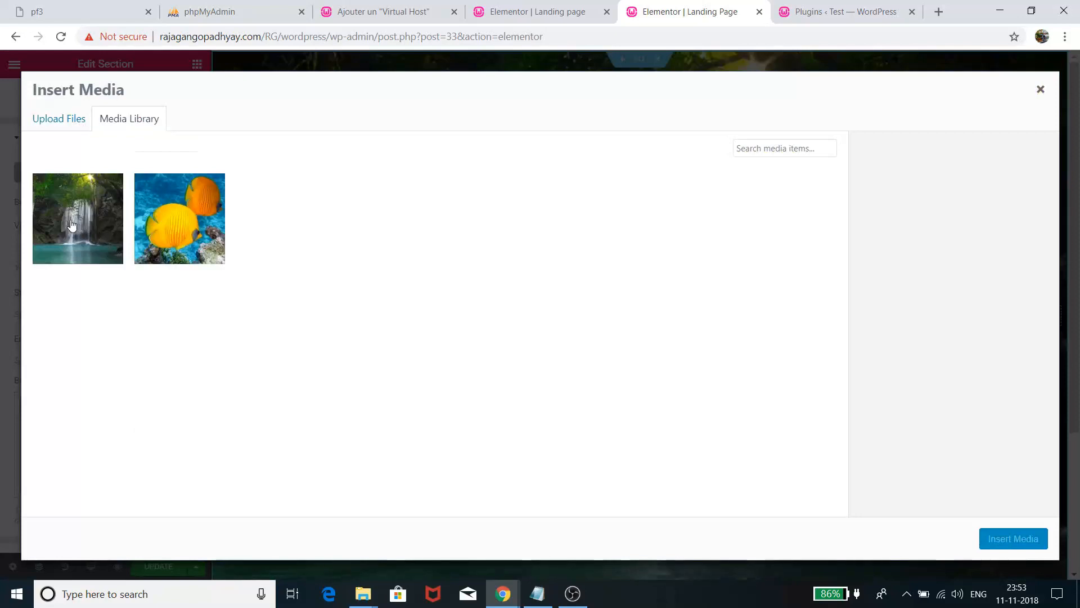
{"action": "left_click", "coordinate": [72, 223]}
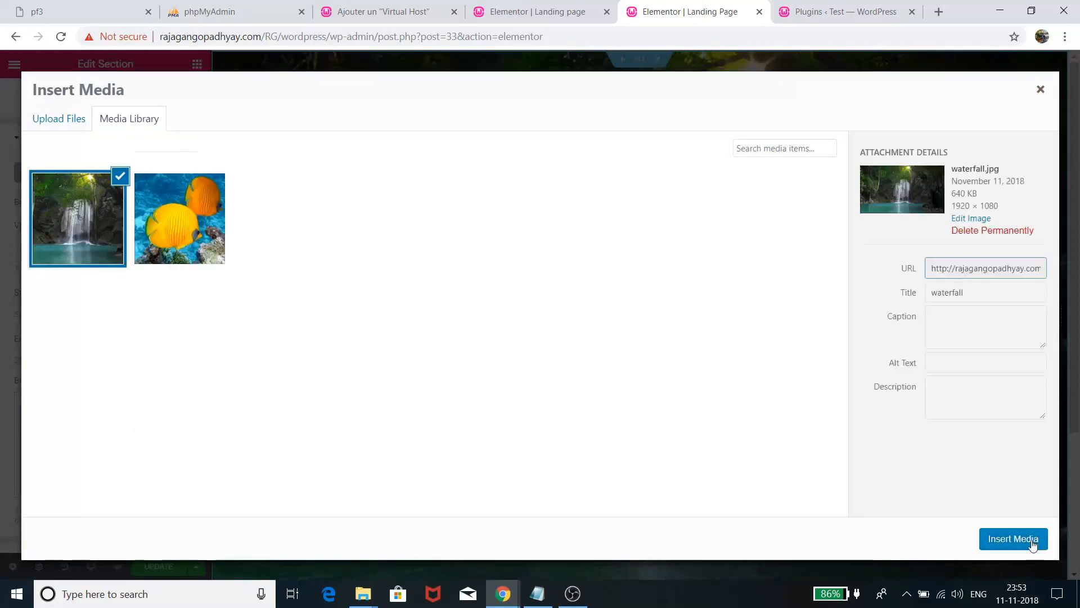
{"action": "left_click", "coordinate": [1012, 539]}
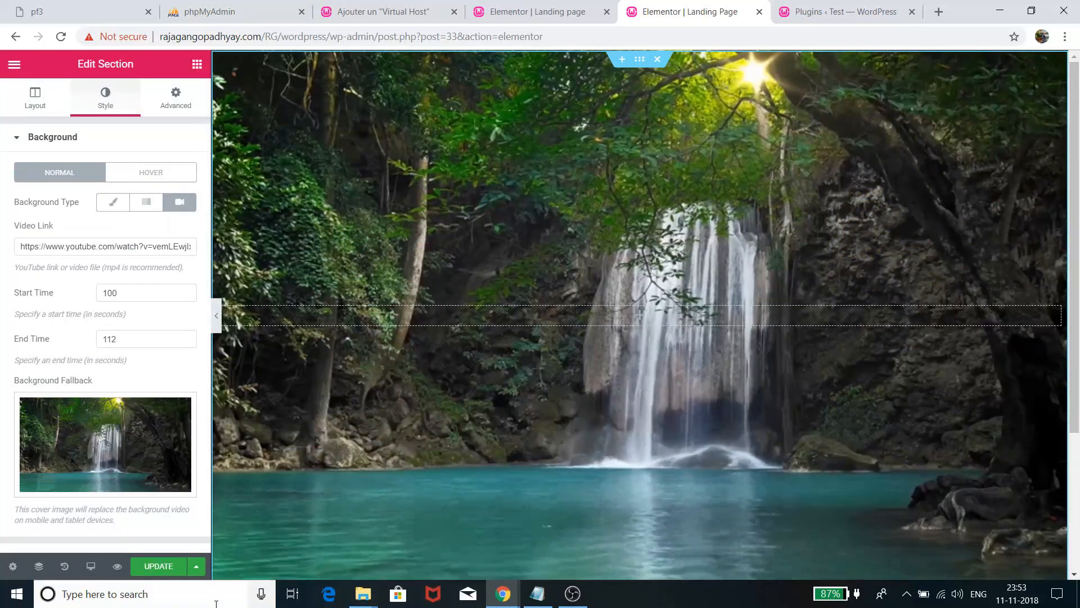
{"action": "left_click", "coordinate": [159, 565]}
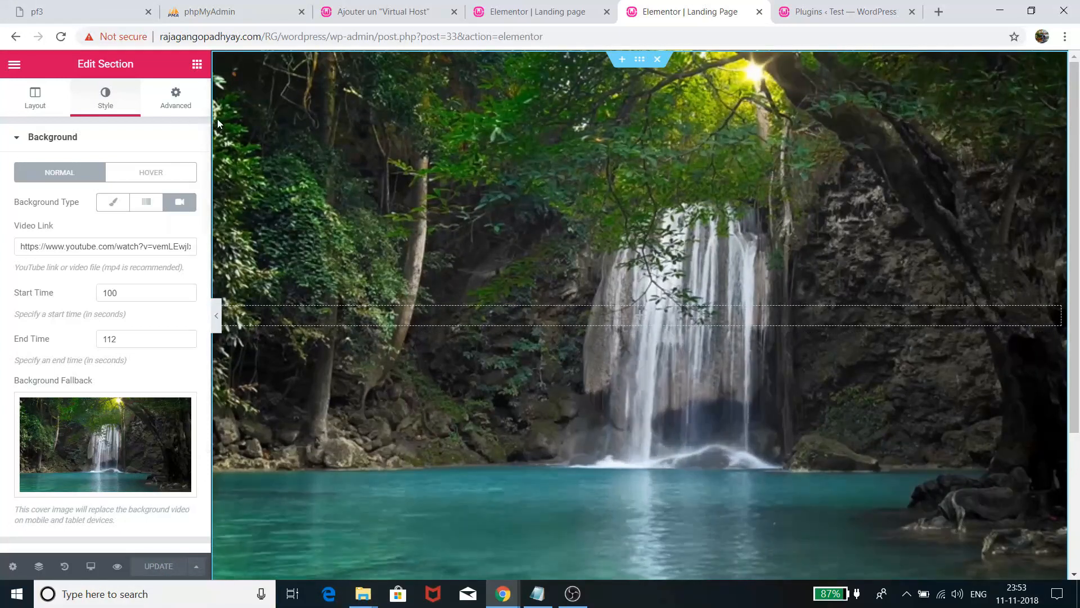
{"action": "scroll", "coordinate": [736, 297], "scroll_direction": "down", "scroll_amount": 1}
{"action": "scroll", "coordinate": [736, 299], "scroll_direction": "down", "scroll_amount": 1}
{"action": "scroll", "coordinate": [735, 298], "scroll_direction": "up", "scroll_amount": 3}
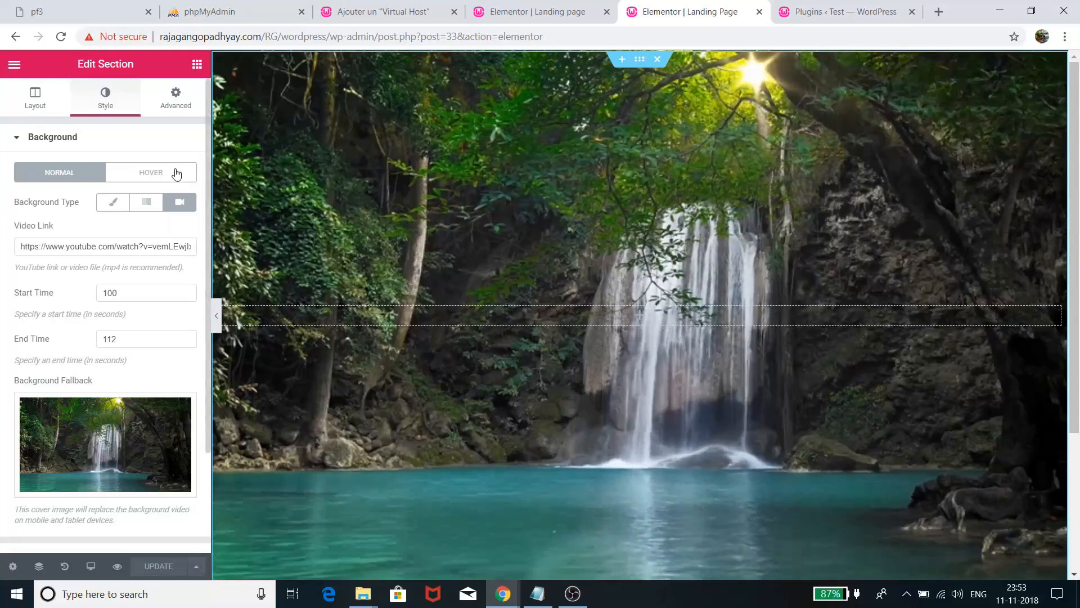
Show the Elements widget panel from the Edit Section header.
{"action": "left_click", "coordinate": [197, 65]}
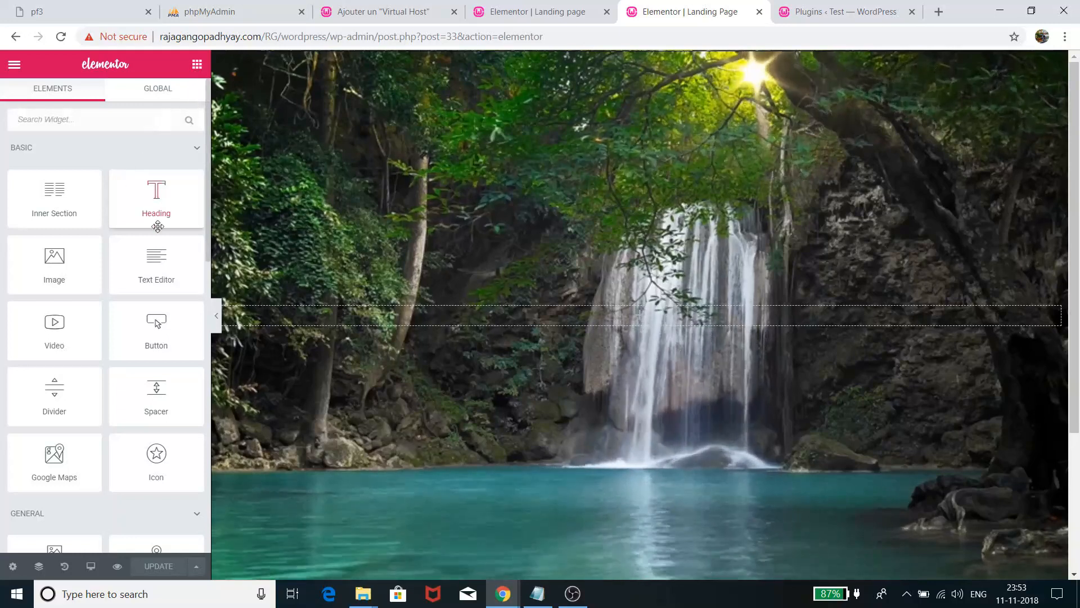
Drop a Spacer widget into the section and raise its height to 180.
{"action": "left_click_drag", "start_coordinate": [149, 402], "coordinate": [643, 246]}
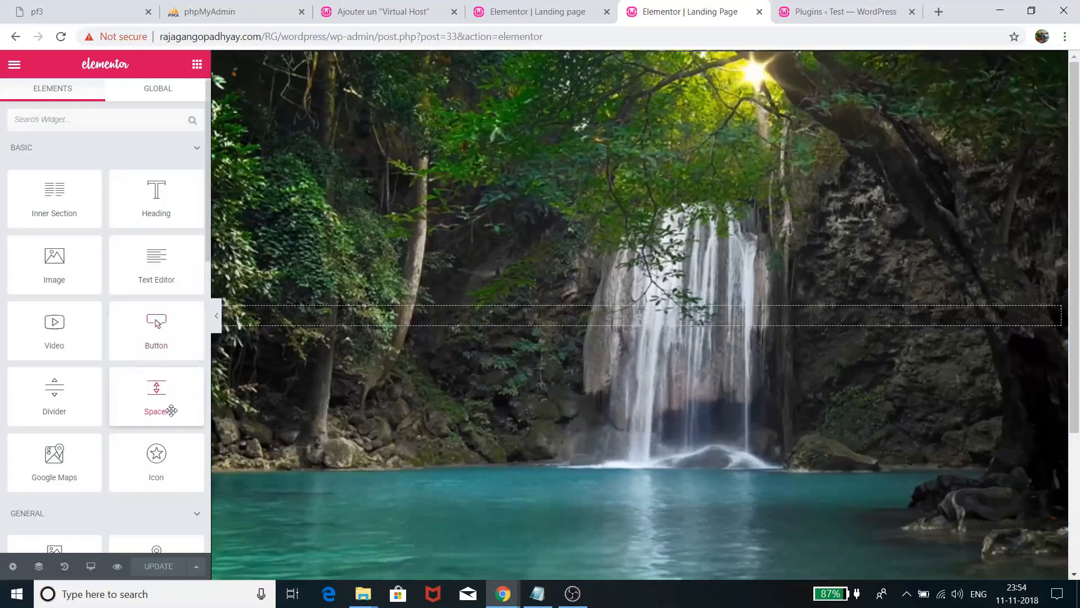
{"action": "left_click_drag", "start_coordinate": [171, 411], "coordinate": [728, 318]}
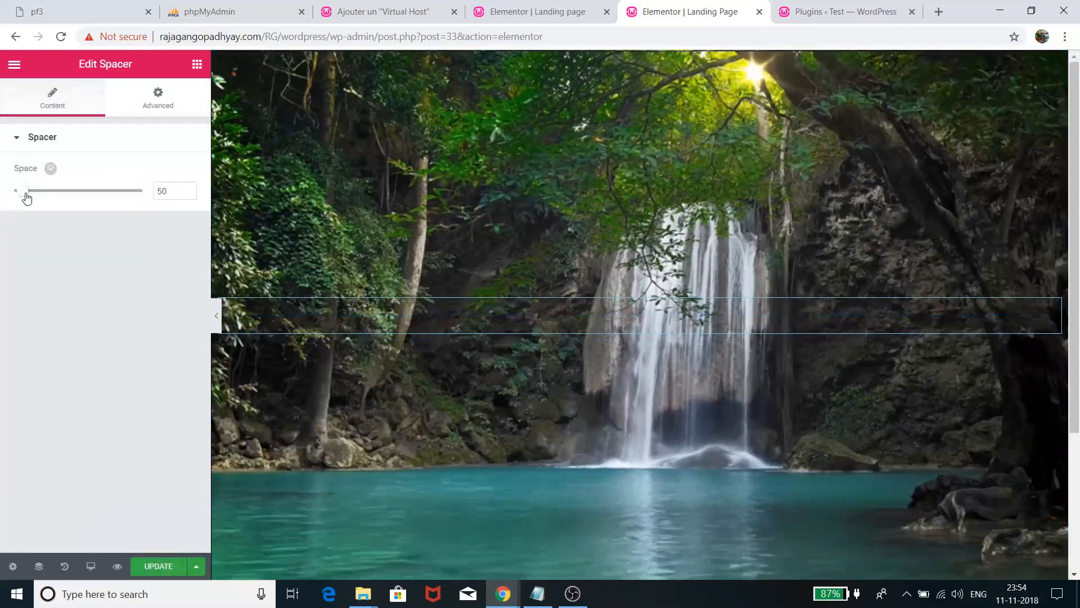
{"action": "mouse_move", "coordinate": [28, 192]}
{"action": "left_mouse_down"}
{"action": "mouse_move", "coordinate": [73, 193]}
{"action": "mouse_move", "coordinate": [57, 199]}
{"action": "left_mouse_up"}
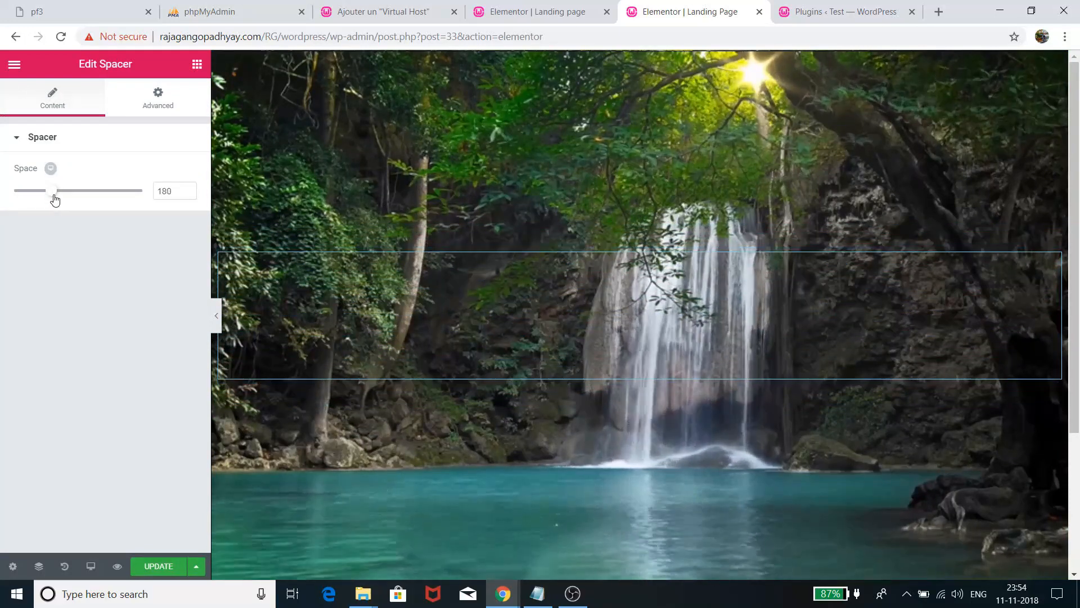
Add a Heading below the spacer reading 'MY HEADING GOES HERE', aligned right.
{"action": "left_click", "coordinate": [198, 65]}
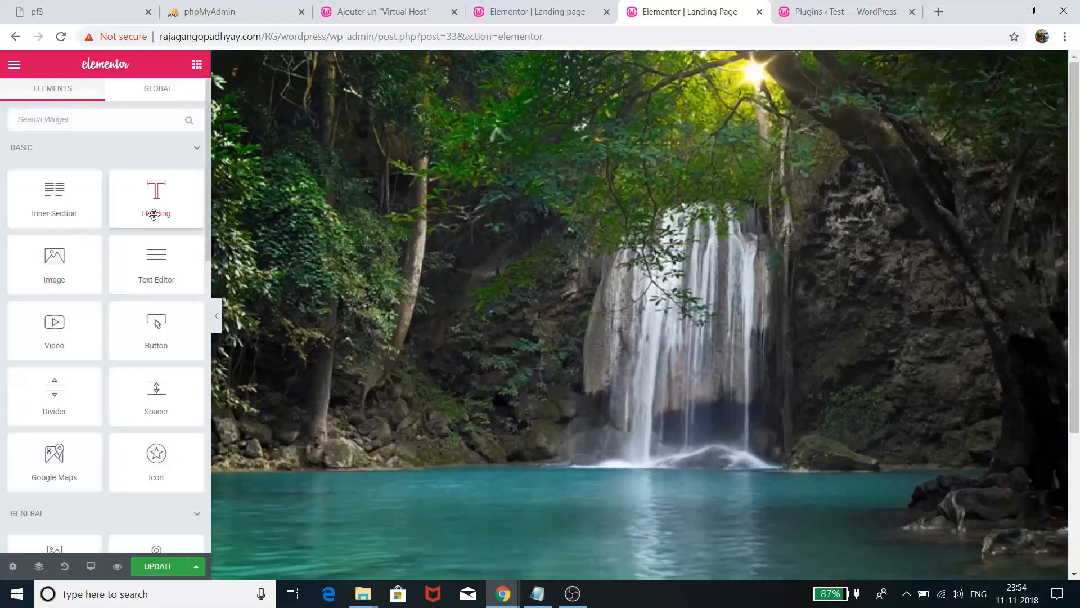
{"action": "left_click_drag", "start_coordinate": [156, 213], "coordinate": [655, 372]}
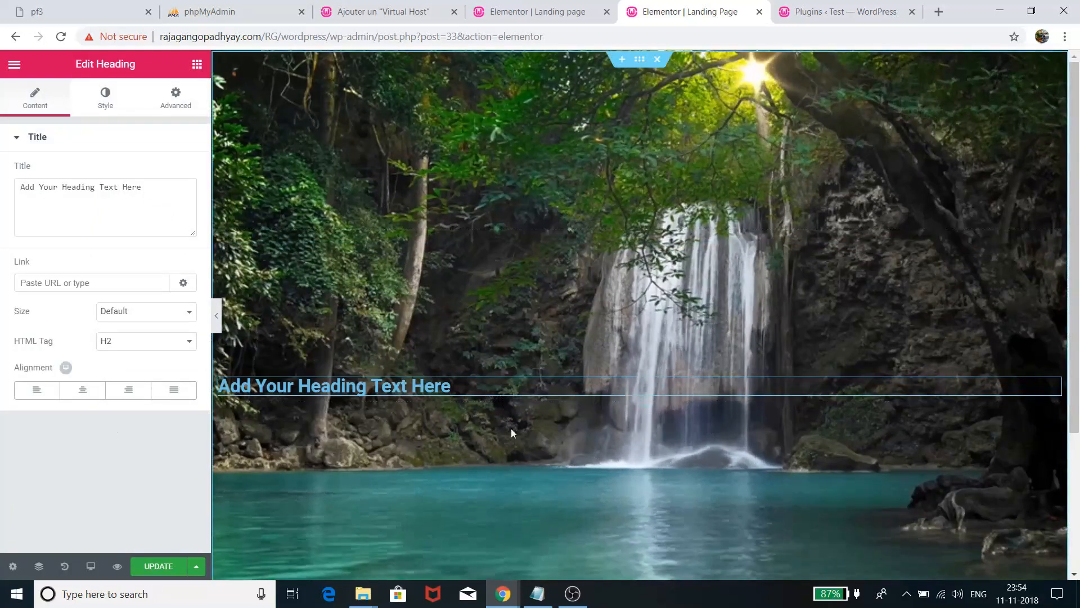
{"action": "left_click", "coordinate": [455, 388]}
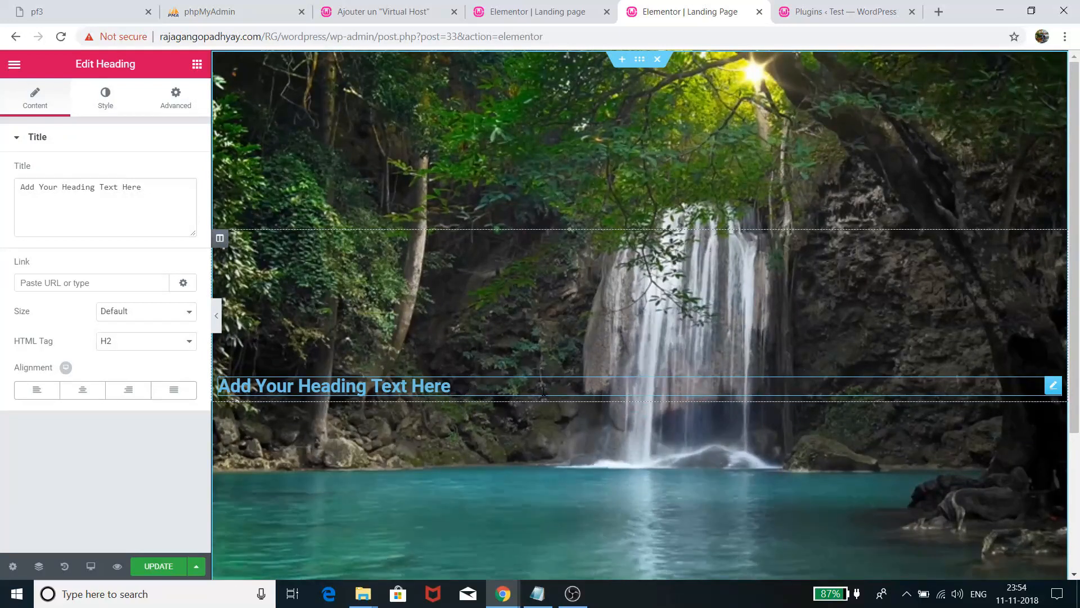
{"action": "key", "text": "BackSpace"}
{"action": "key", "text": "BackSpace"}
{"action": "key", "text": "BackSpace"}
{"action": "key", "text": "BackSpace"}
{"action": "key", "text": "BackSpace"}
{"action": "key", "text": "BackSpace"}
{"action": "type", "text": "MY HEADING GOES H"}
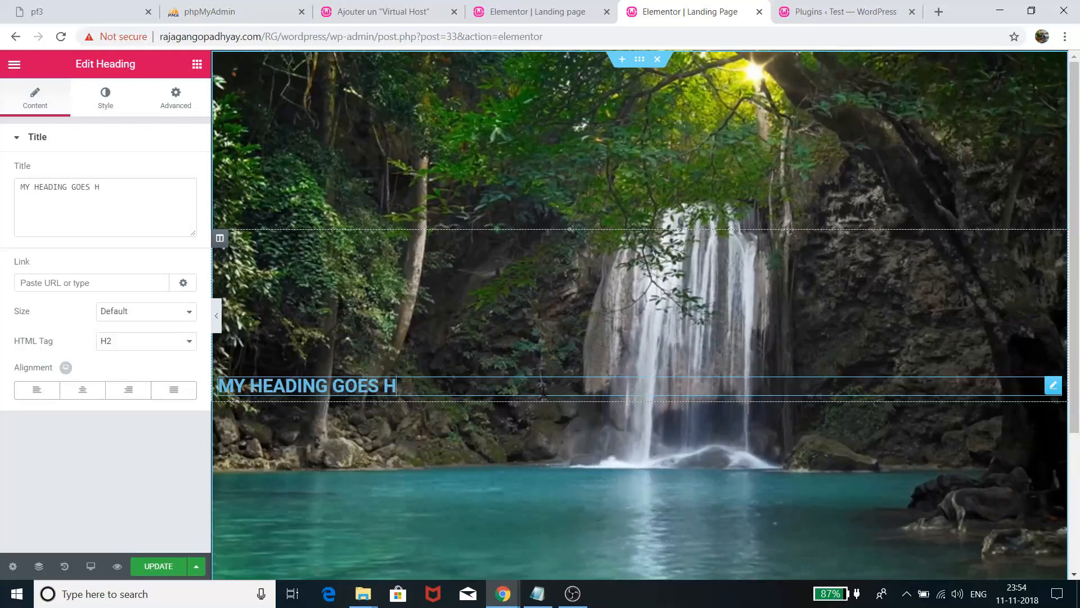
{"action": "type", "text": "ERE"}
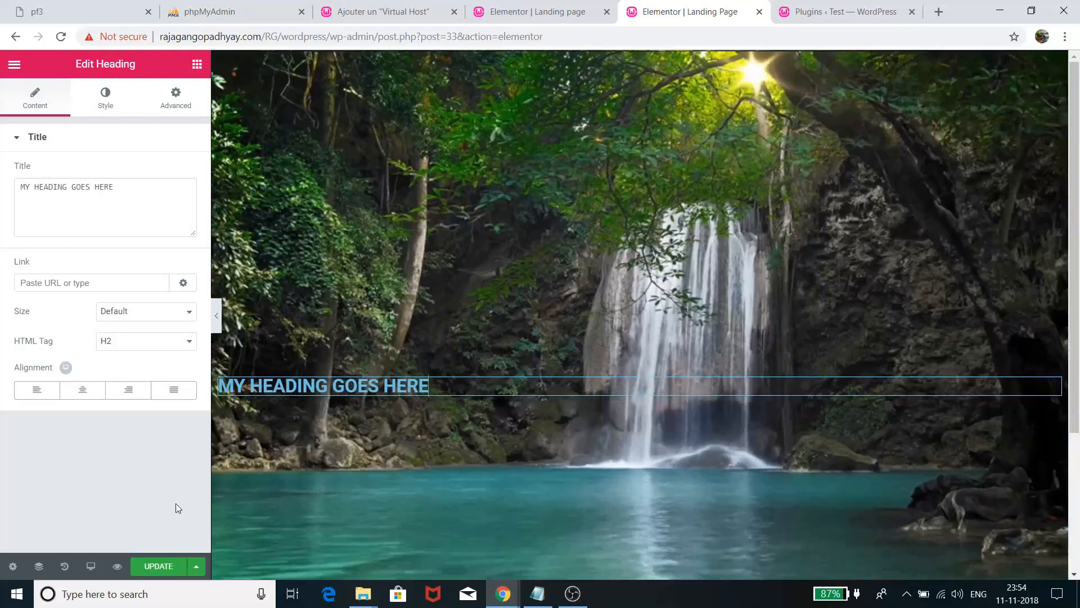
{"action": "left_click", "coordinate": [93, 394]}
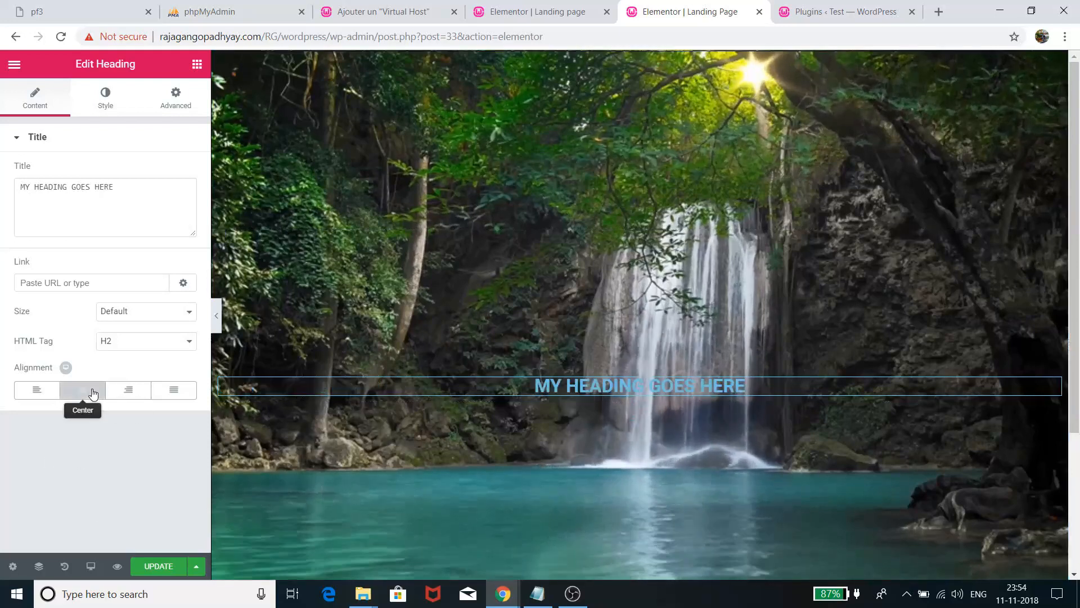
{"action": "left_click", "coordinate": [126, 391]}
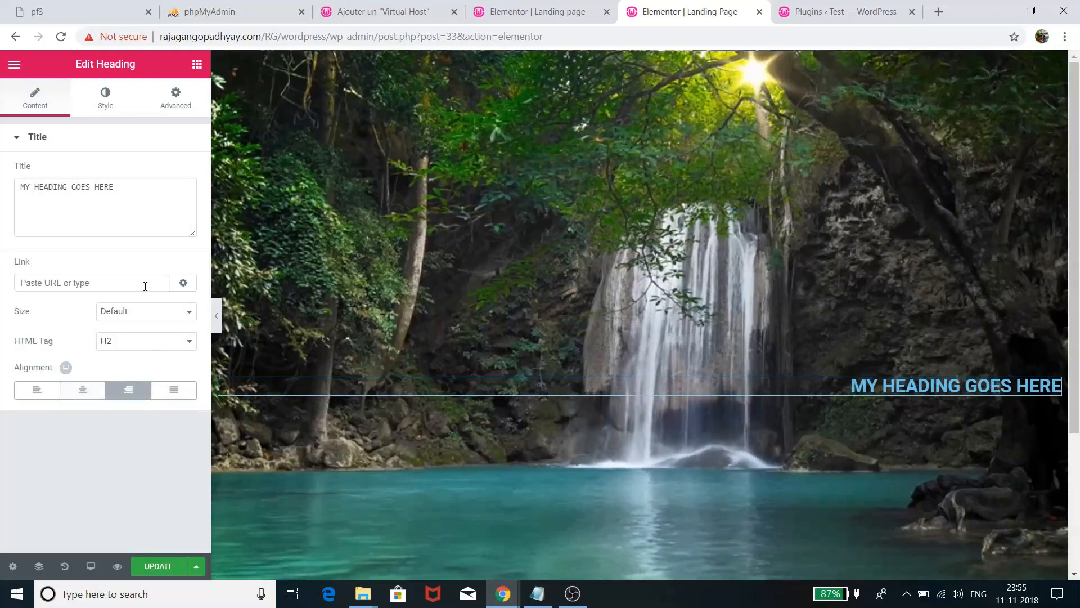
Set the heading text colour to white (#ffffff).
{"action": "left_click", "coordinate": [105, 97]}
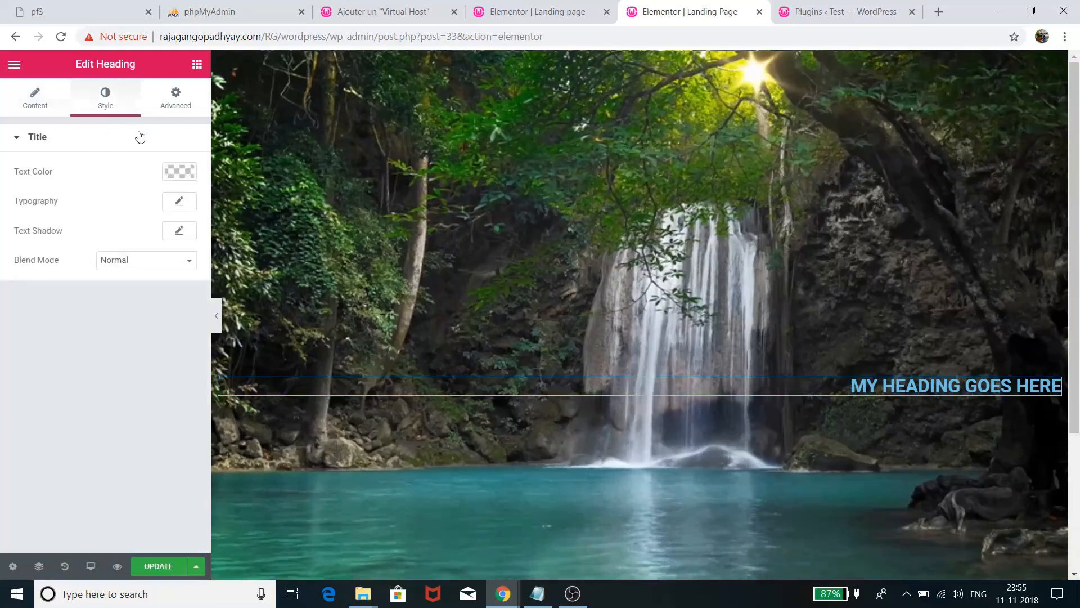
{"action": "left_click", "coordinate": [186, 171]}
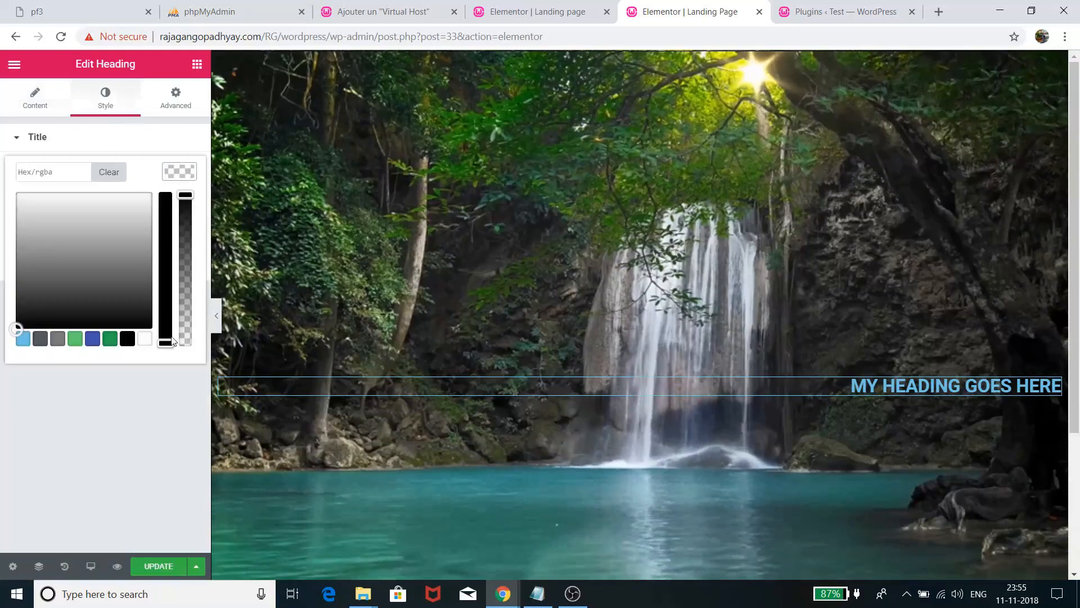
{"action": "left_click", "coordinate": [145, 341]}
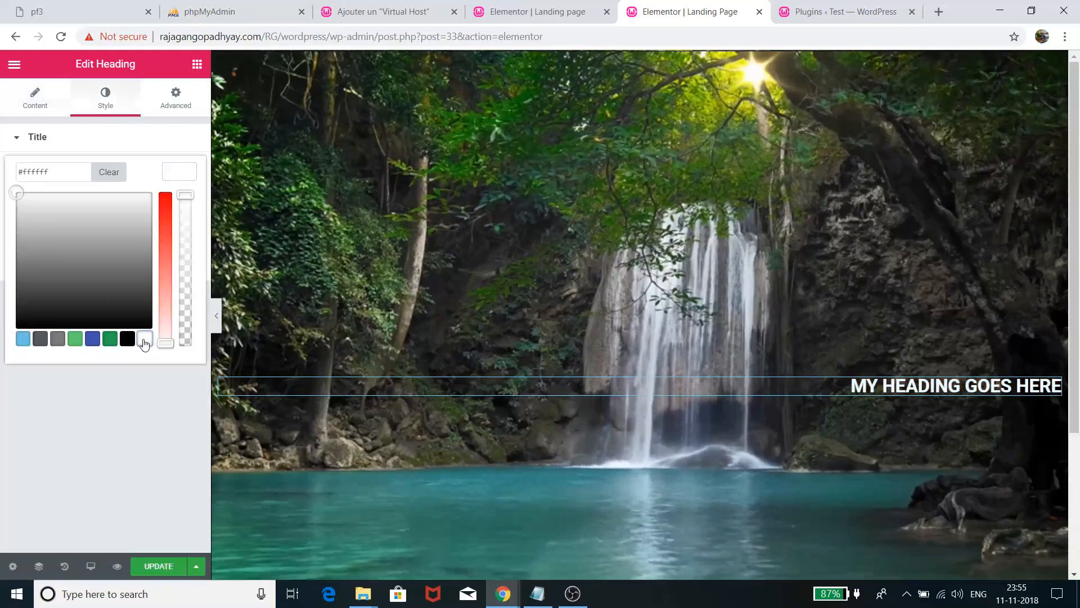
{"action": "left_click", "coordinate": [118, 110]}
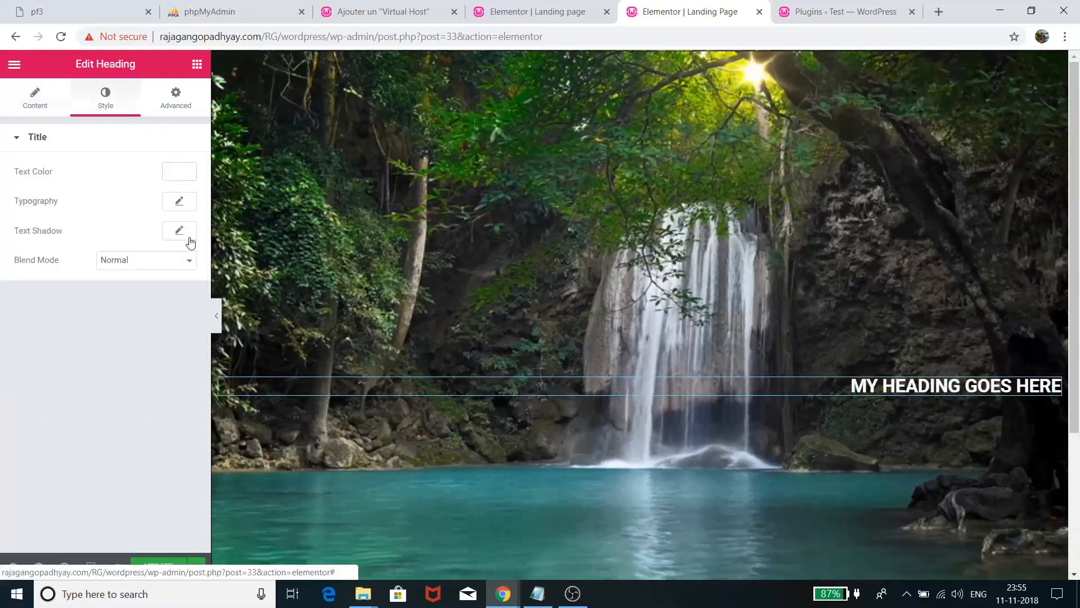
Give the heading typography size 53, weight 500 and letter spacing 2.2, then save the page.
{"action": "left_click", "coordinate": [181, 199]}
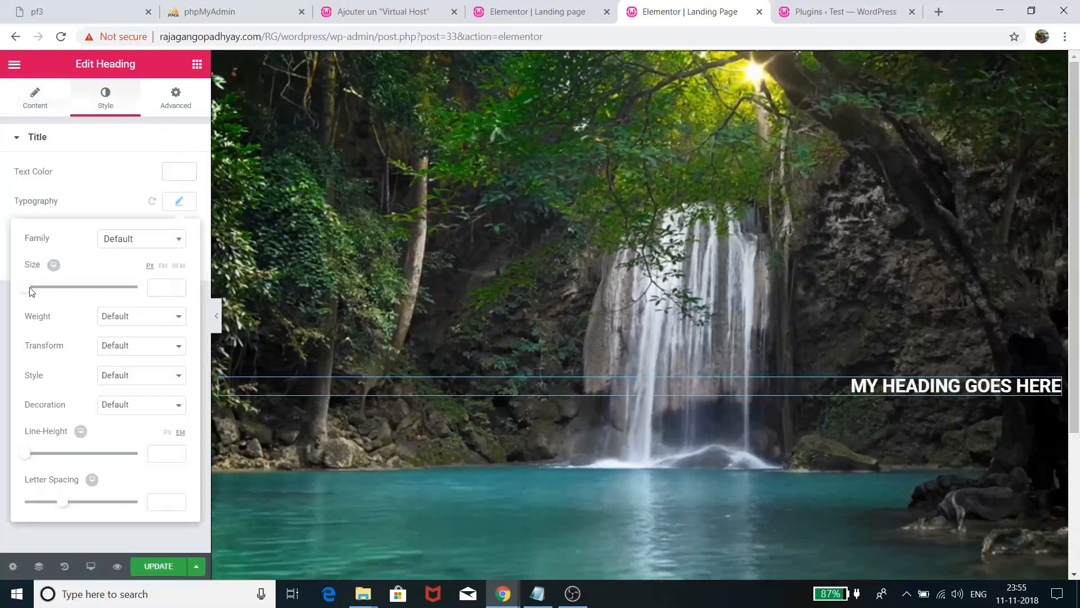
{"action": "left_click_drag", "start_coordinate": [27, 290], "coordinate": [54, 290]}
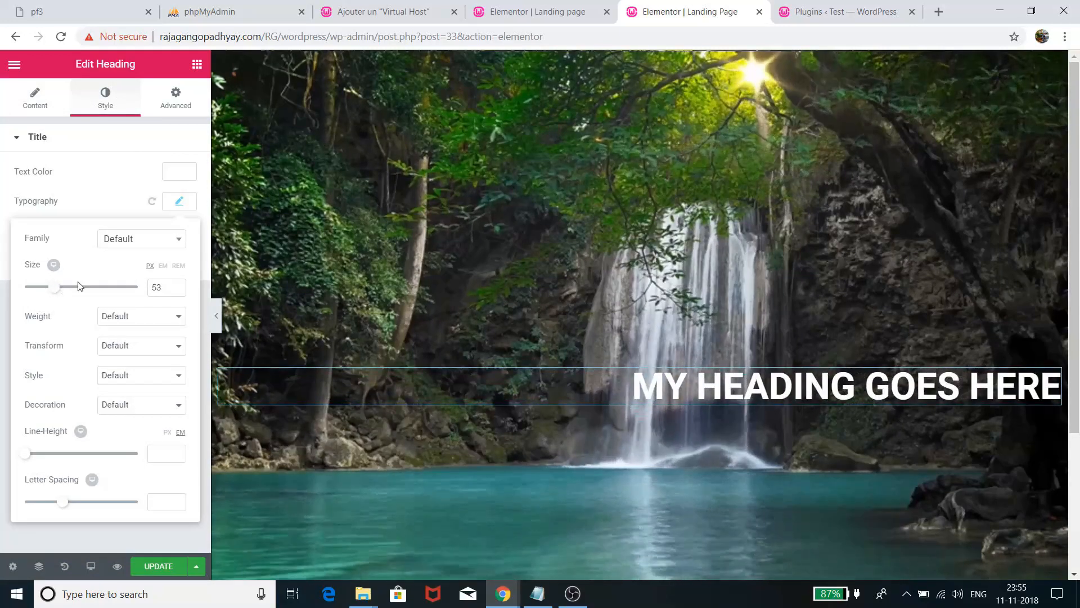
{"action": "left_click", "coordinate": [135, 318]}
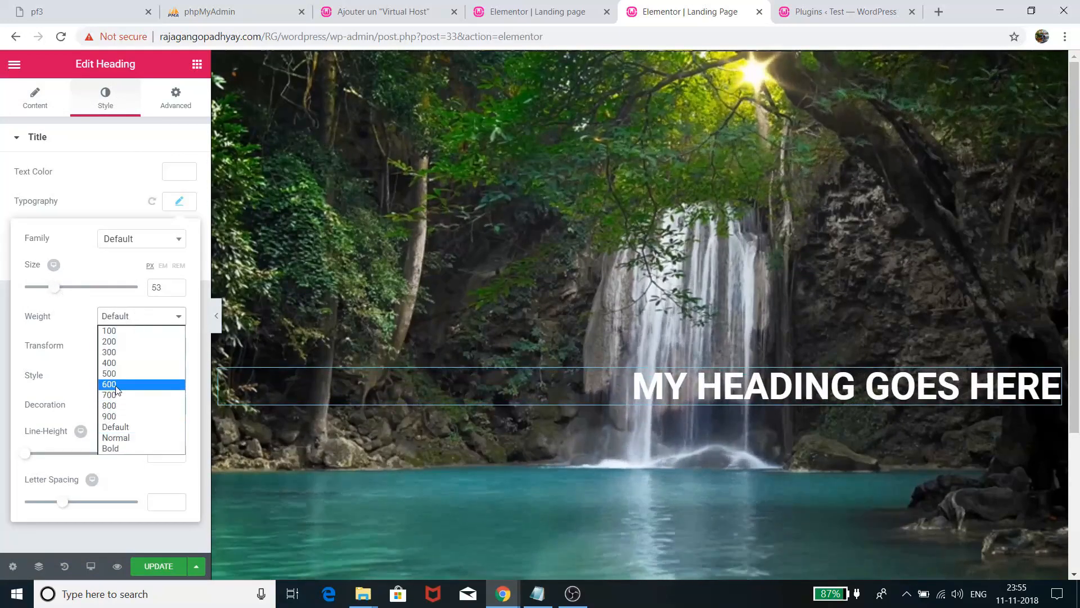
{"action": "left_click", "coordinate": [118, 387]}
{"action": "left_click", "coordinate": [144, 318]}
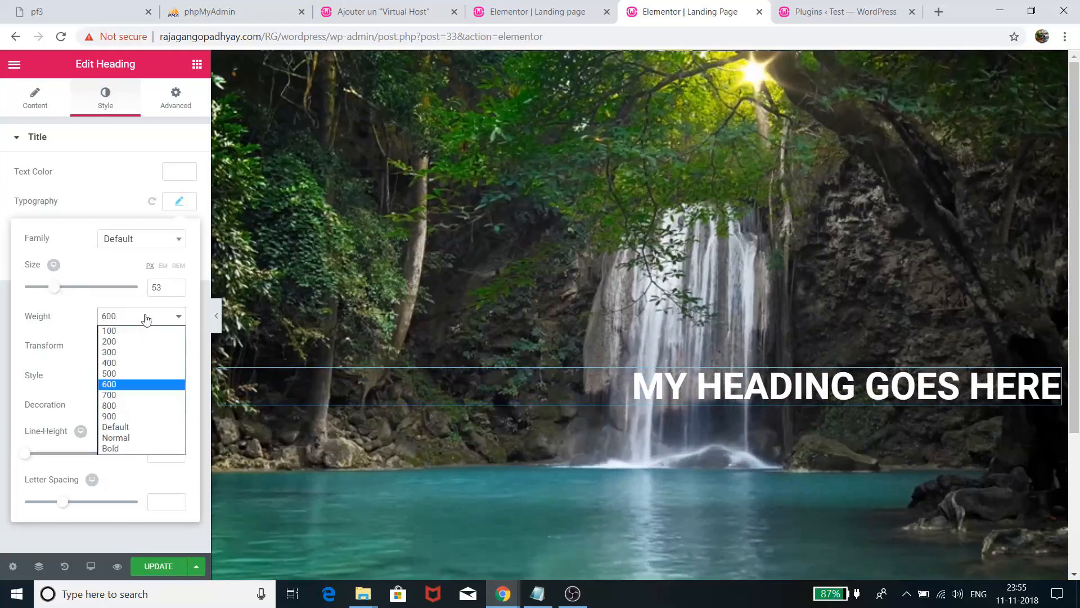
{"action": "left_click", "coordinate": [120, 382]}
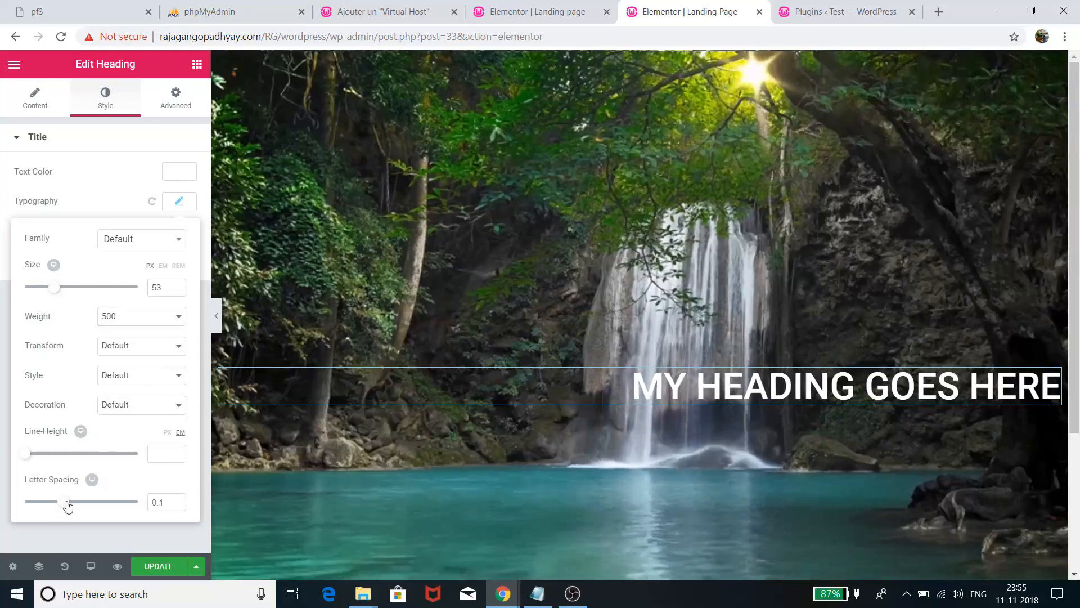
{"action": "left_click_drag", "start_coordinate": [65, 507], "coordinate": [84, 508]}
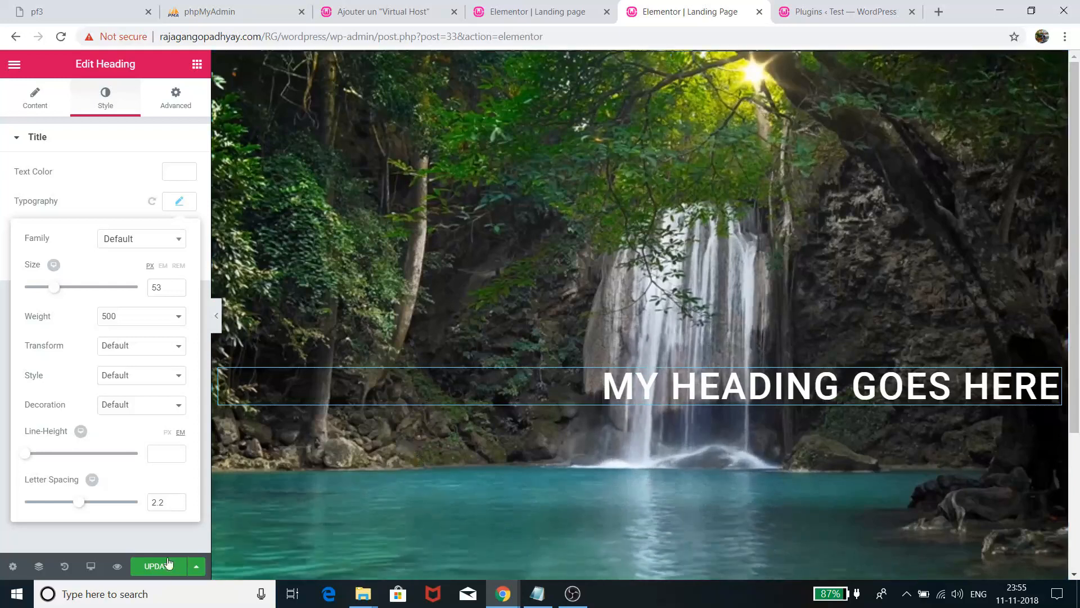
{"action": "left_click", "coordinate": [416, 445]}
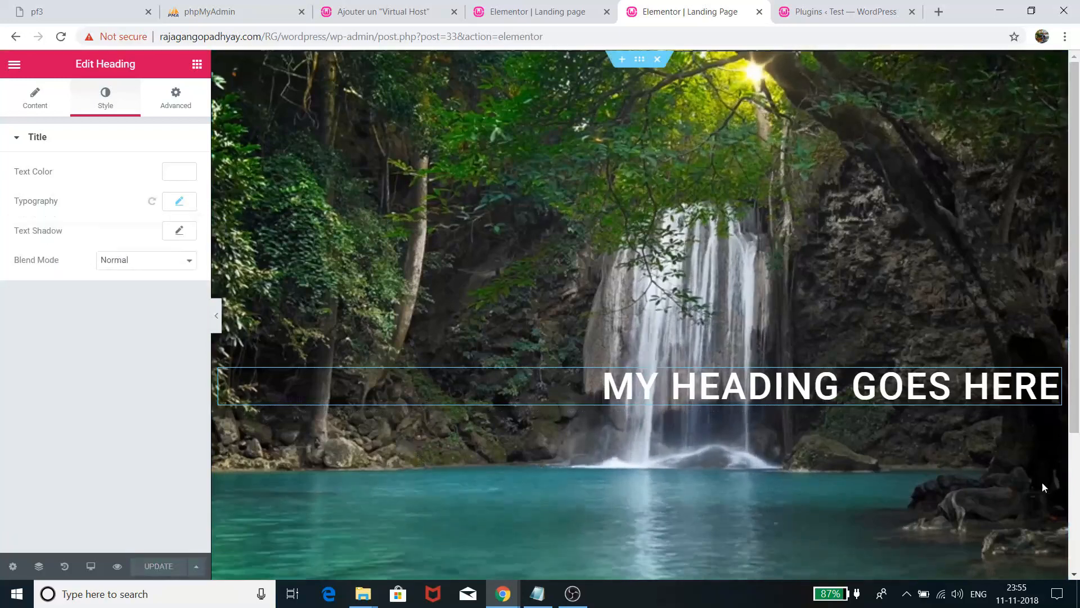
Add a Text Editor block below the heading and trim its text to the first sentence.
{"action": "left_click", "coordinate": [197, 63]}
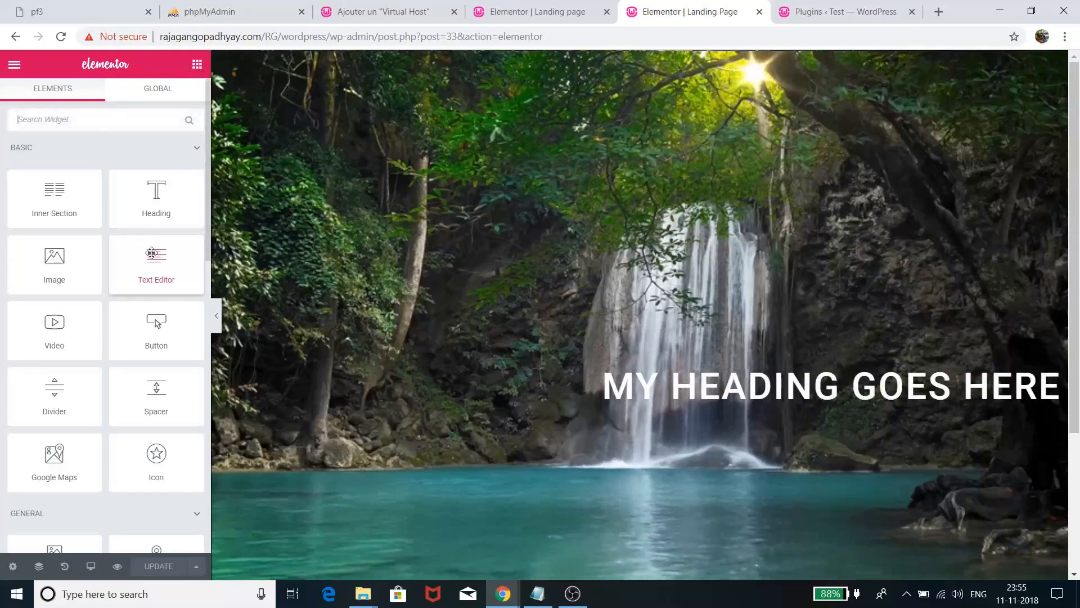
{"action": "left_click_drag", "start_coordinate": [156, 264], "coordinate": [888, 397]}
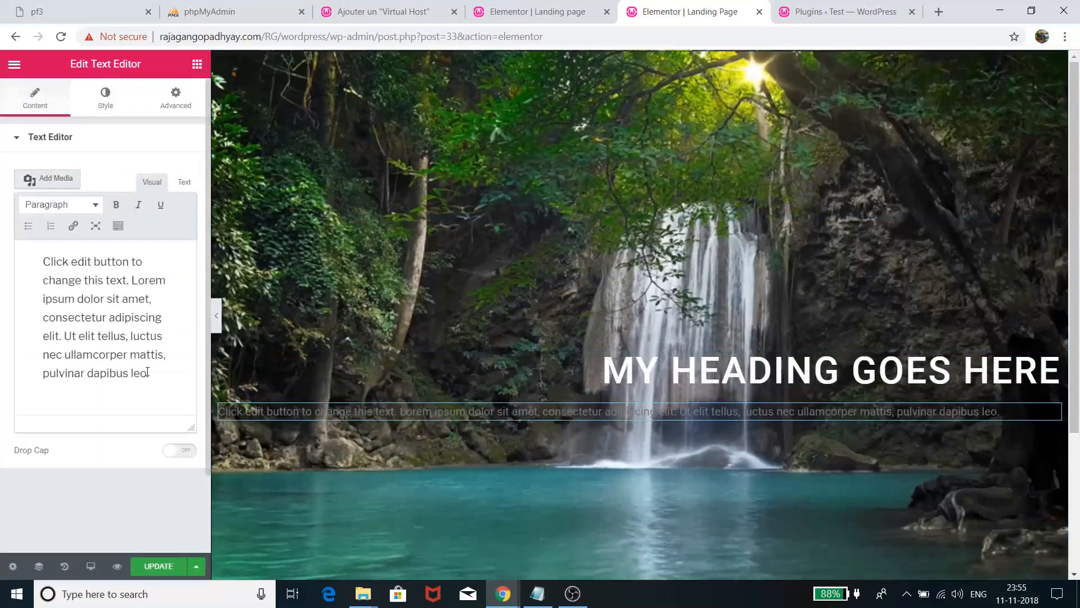
{"action": "mouse_move", "coordinate": [152, 374]}
{"action": "left_mouse_down"}
{"action": "mouse_move", "coordinate": [63, 316]}
{"action": "mouse_move", "coordinate": [43, 318]}
{"action": "left_mouse_up"}
{"action": "key", "text": "Delete"}
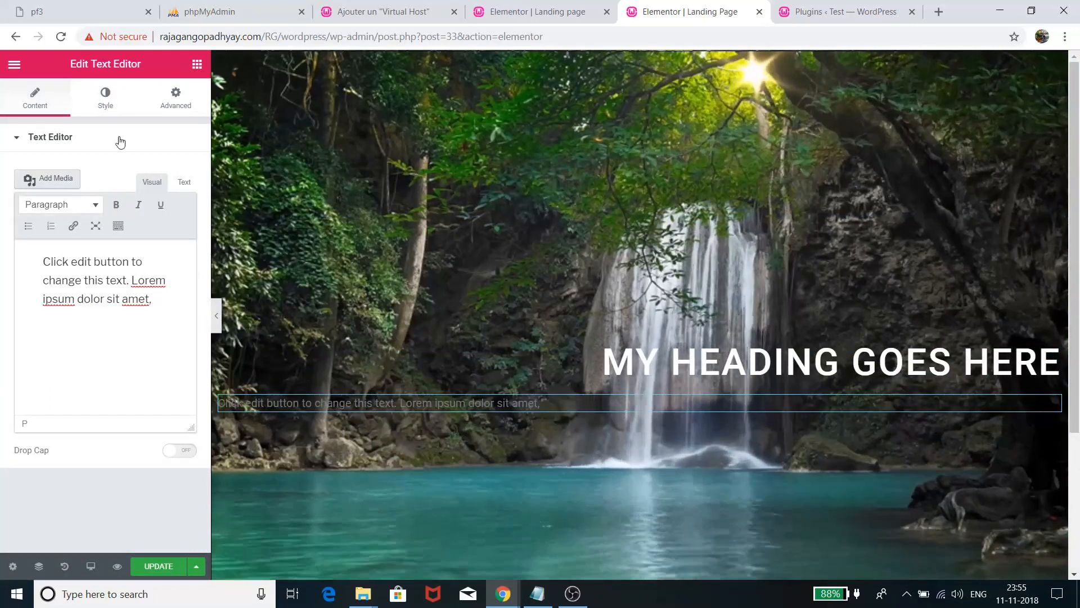
Make the subtitle text white and right-aligned.
{"action": "left_click", "coordinate": [106, 99]}
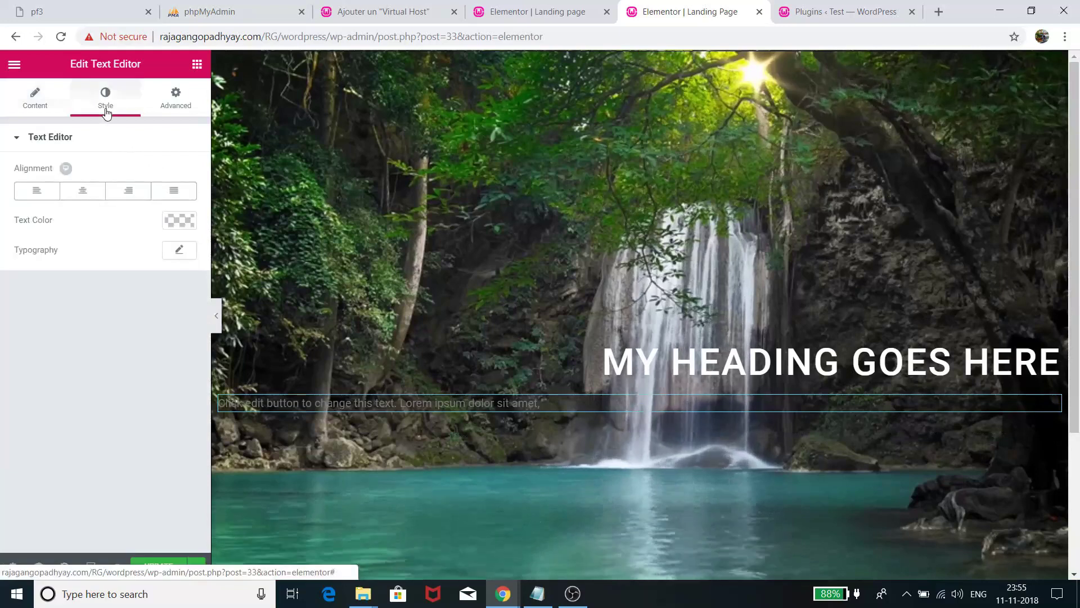
{"action": "left_click", "coordinate": [180, 220]}
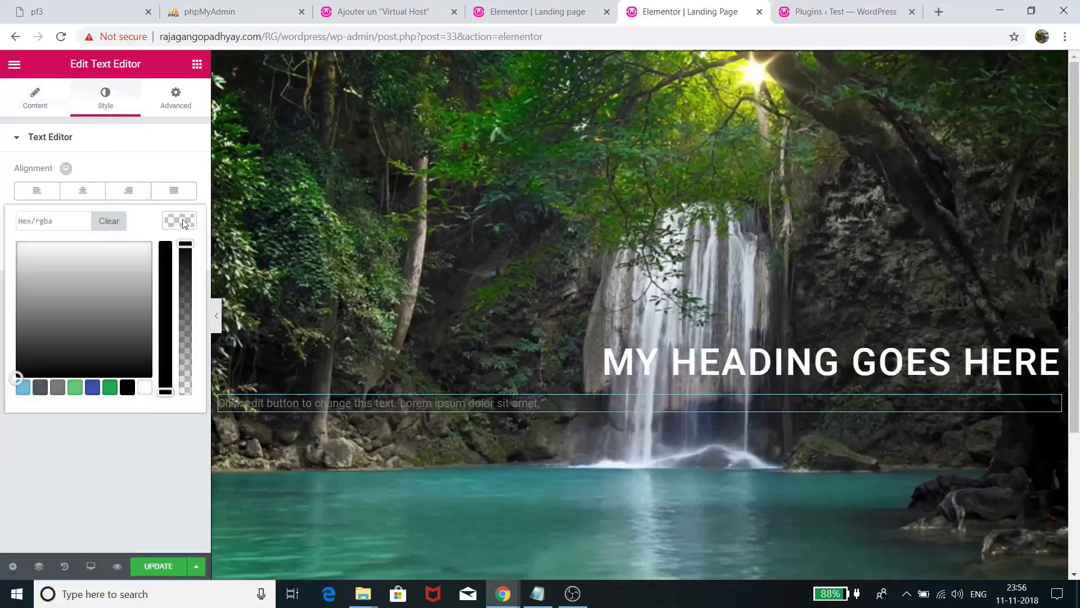
{"action": "left_click", "coordinate": [145, 389]}
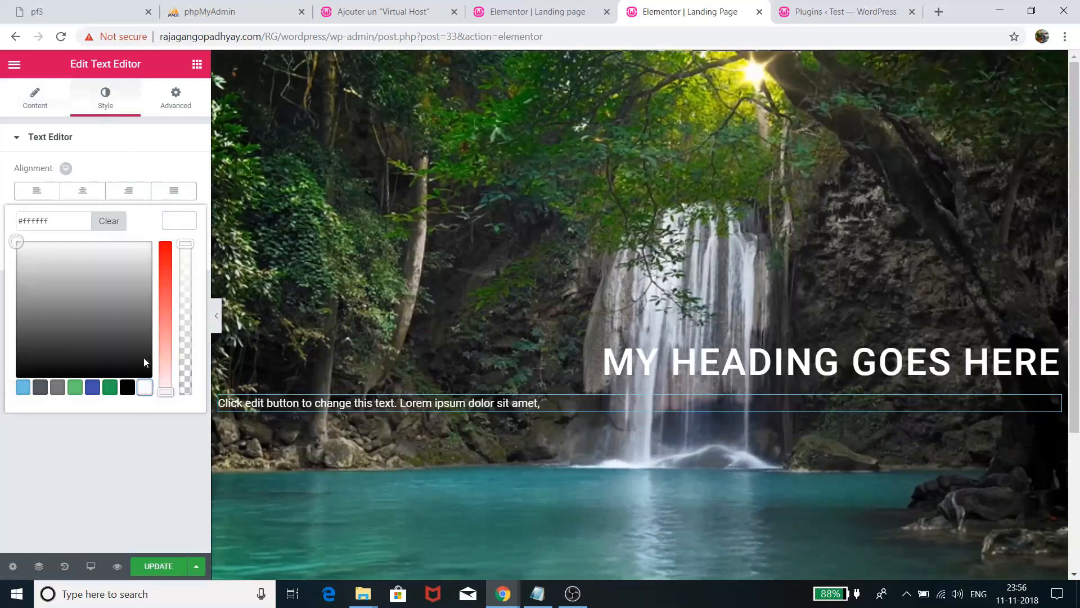
{"action": "left_click", "coordinate": [127, 193]}
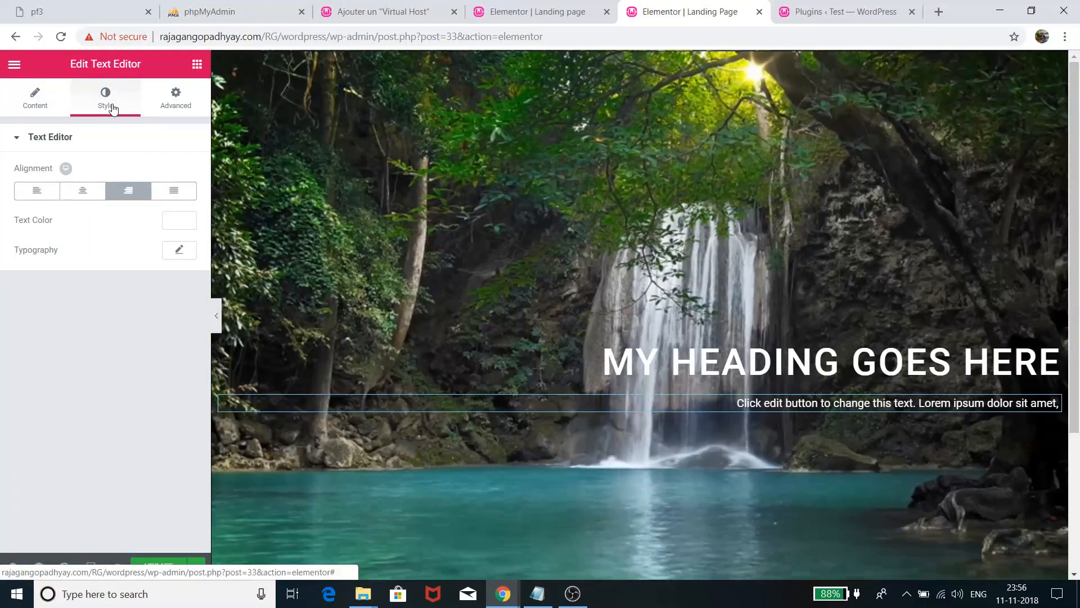
{"action": "left_click", "coordinate": [184, 104]}
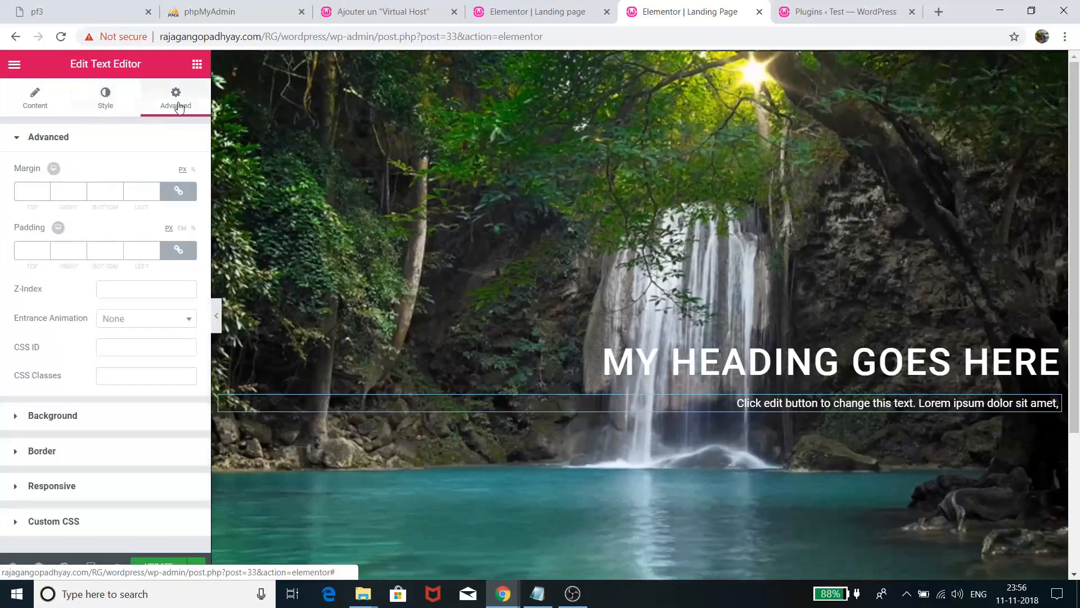
{"action": "left_click", "coordinate": [125, 106]}
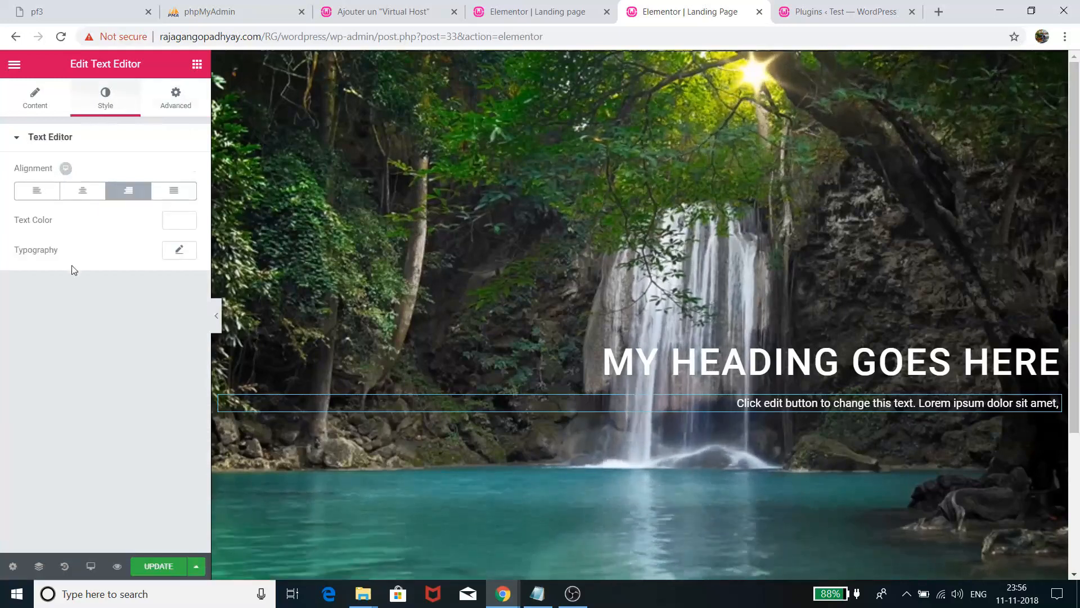
Set the subtitle typography to size 22, weight 400, and save the page.
{"action": "left_click", "coordinate": [179, 249]}
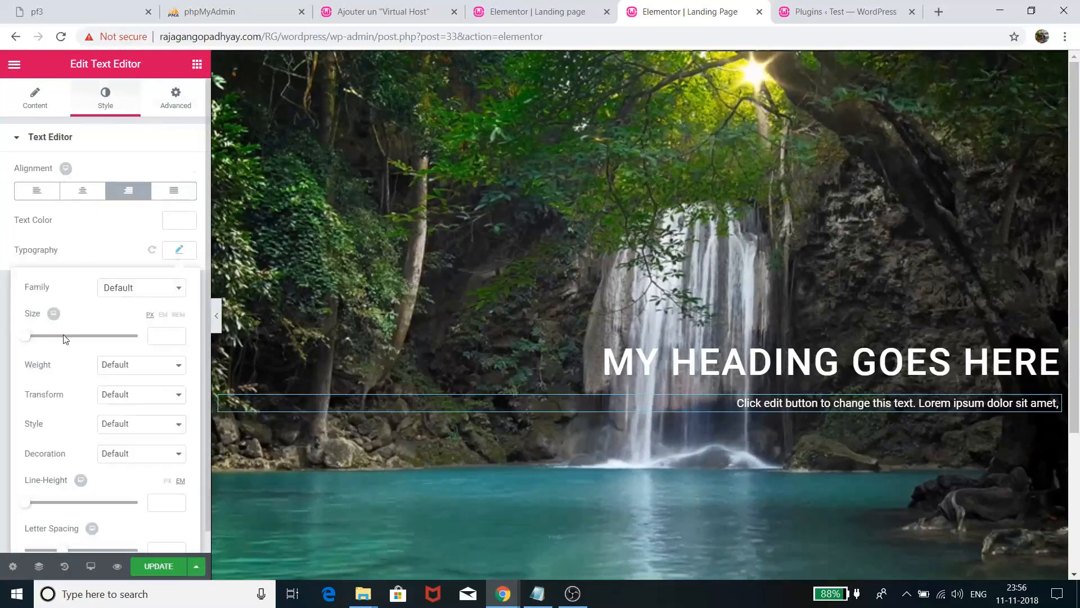
{"action": "left_click_drag", "start_coordinate": [28, 340], "coordinate": [36, 340]}
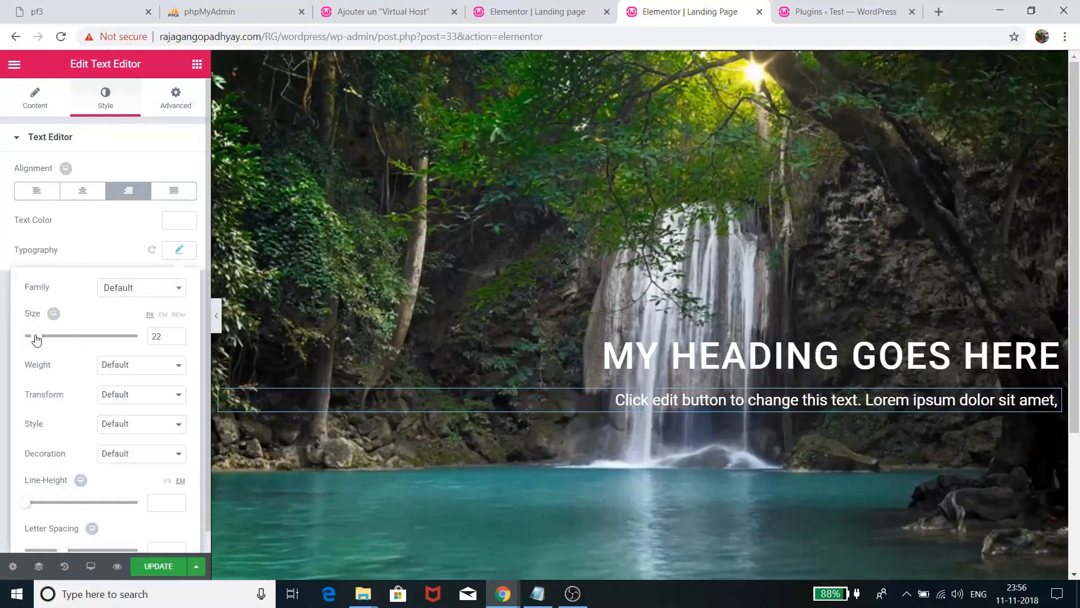
{"action": "left_click", "coordinate": [131, 364]}
{"action": "left_click", "coordinate": [120, 414]}
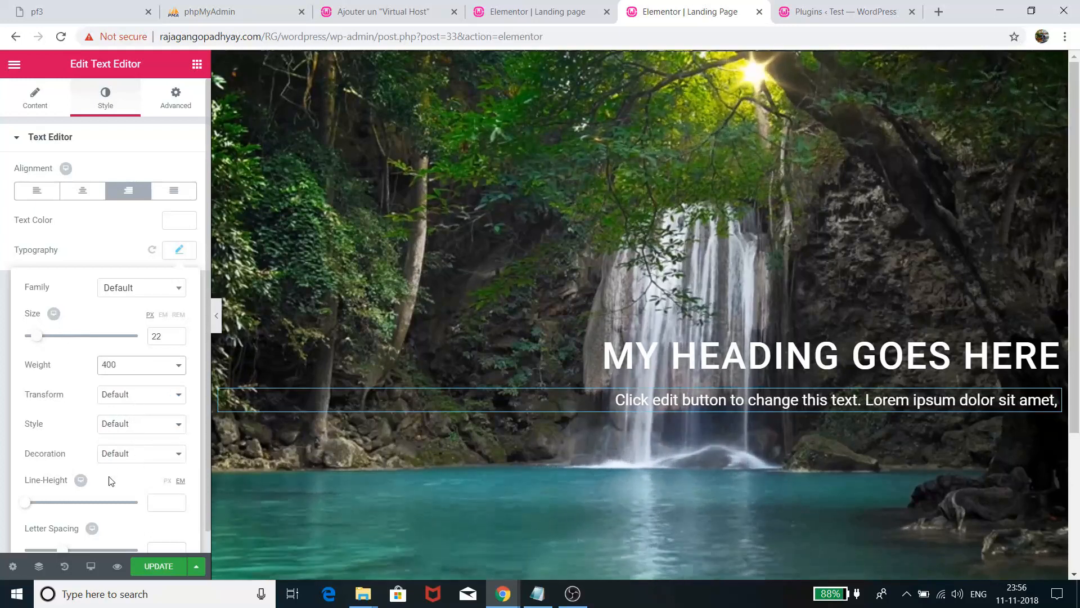
{"action": "left_click", "coordinate": [176, 519]}
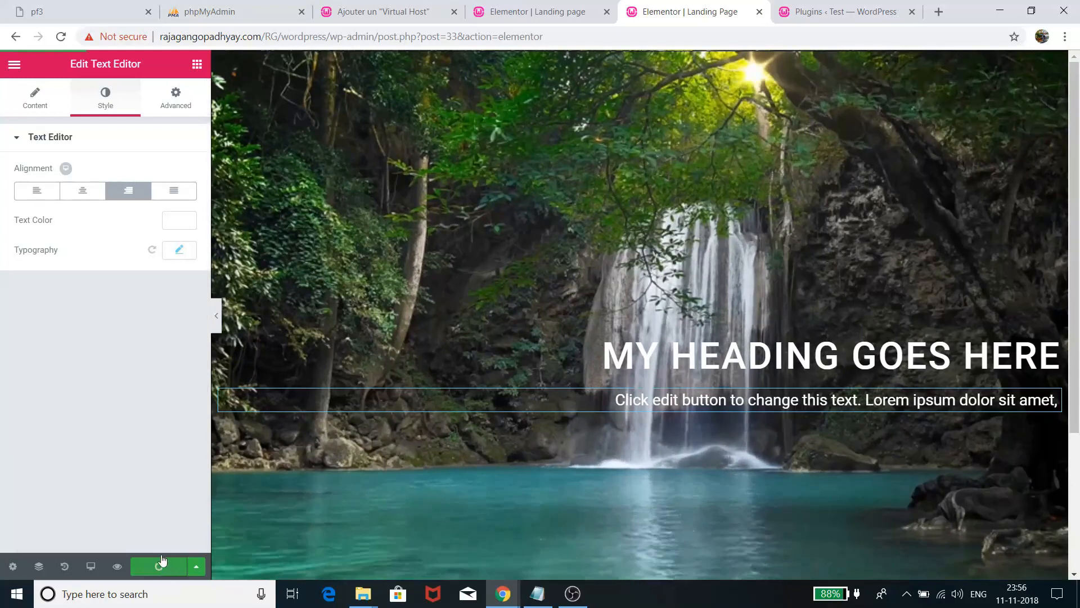
{"action": "left_click", "coordinate": [158, 566]}
{"action": "left_click", "coordinate": [197, 65]}
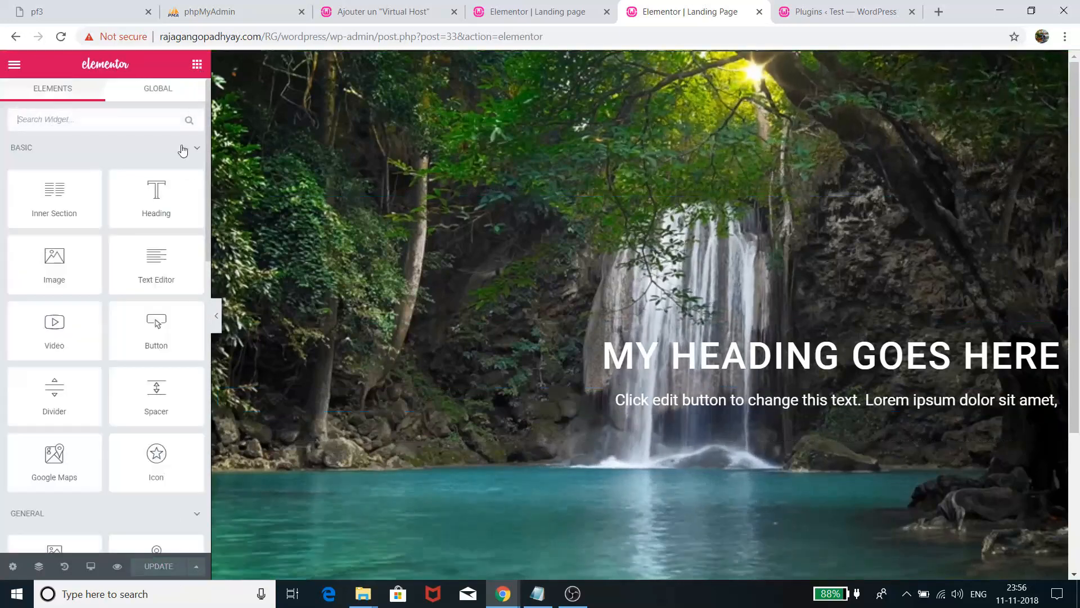
{"action": "left_click_drag", "start_coordinate": [156, 328], "coordinate": [712, 409]}
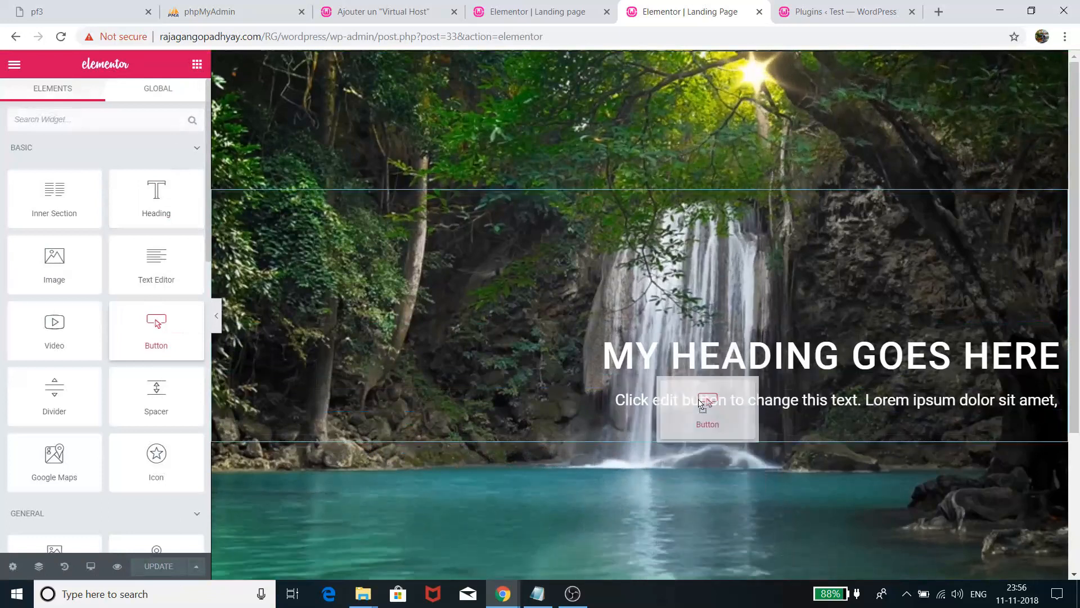
{"action": "left_click_drag", "start_coordinate": [714, 409], "coordinate": [687, 413]}
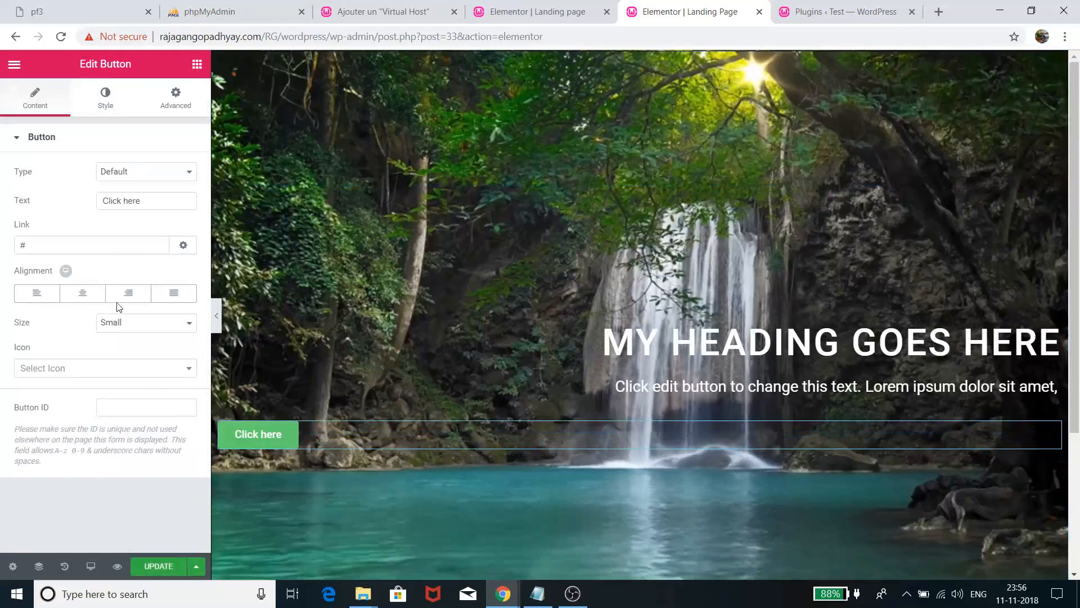
{"action": "left_click", "coordinate": [83, 293]}
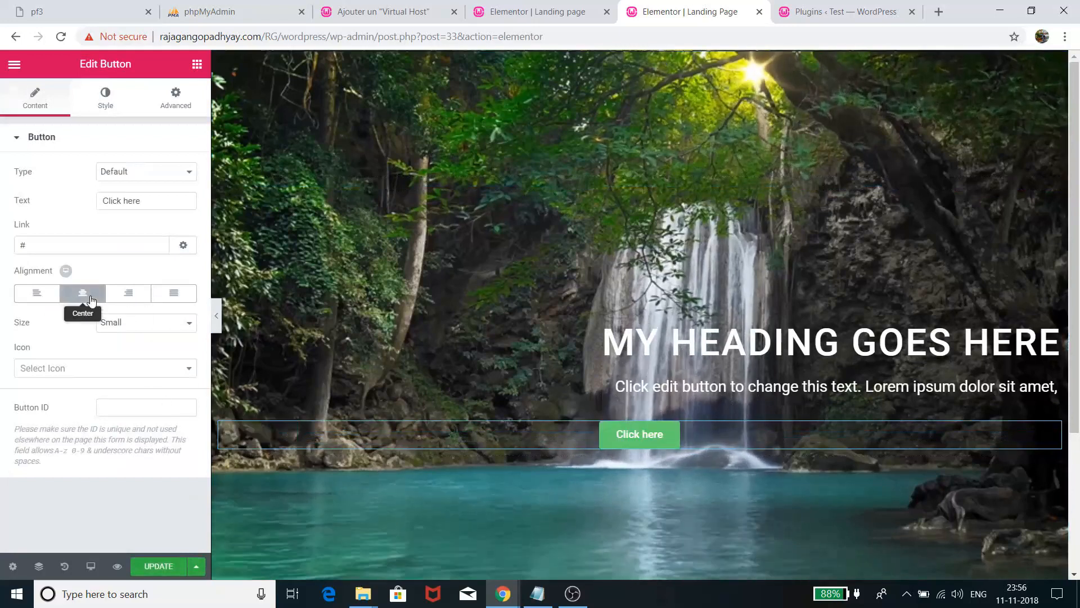
{"action": "right_click", "coordinate": [1051, 431]}
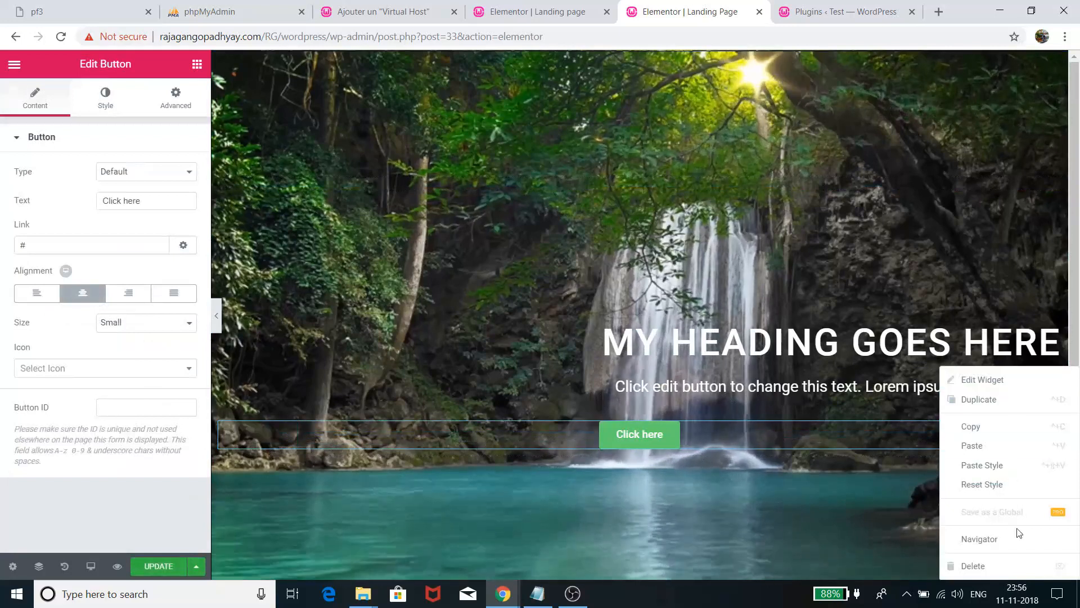
{"action": "left_click", "coordinate": [974, 566]}
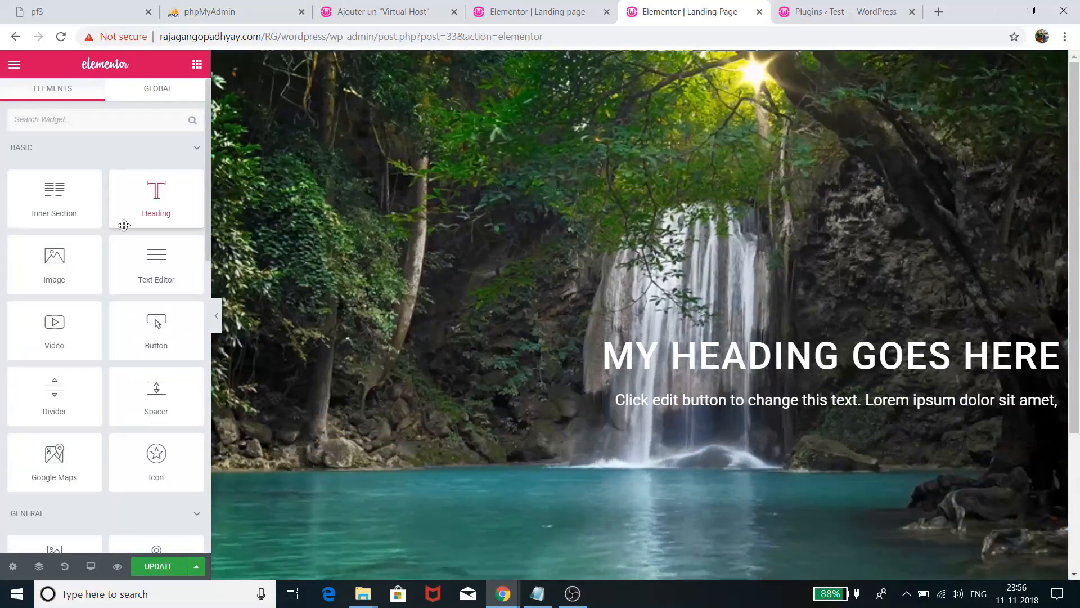
{"action": "left_click_drag", "start_coordinate": [63, 205], "coordinate": [798, 435]}
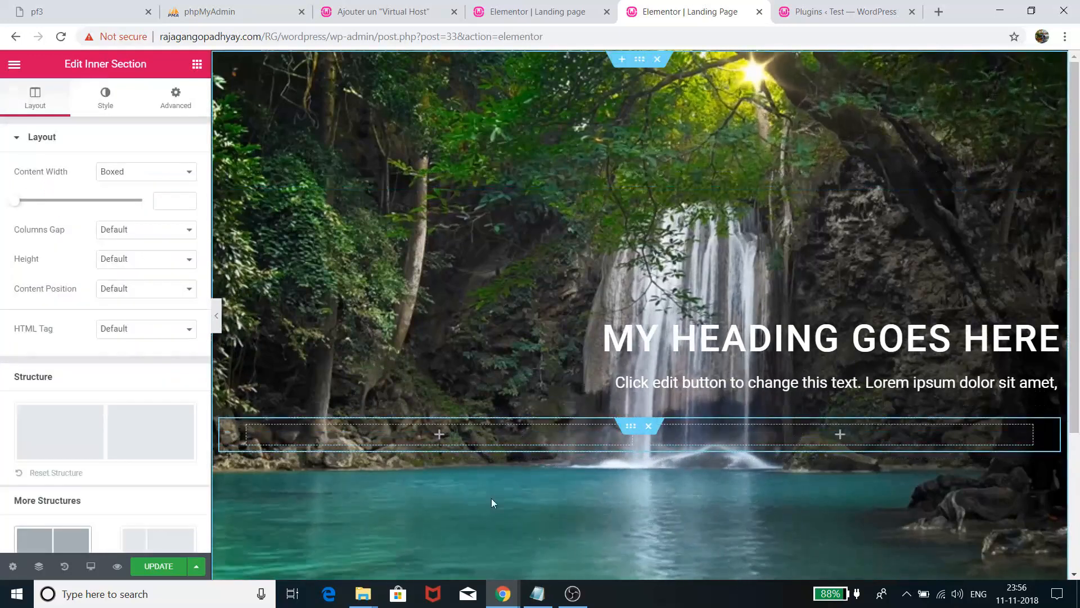
Duplicate an inner section column so the section has three columns.
{"action": "right_click", "coordinate": [248, 432]}
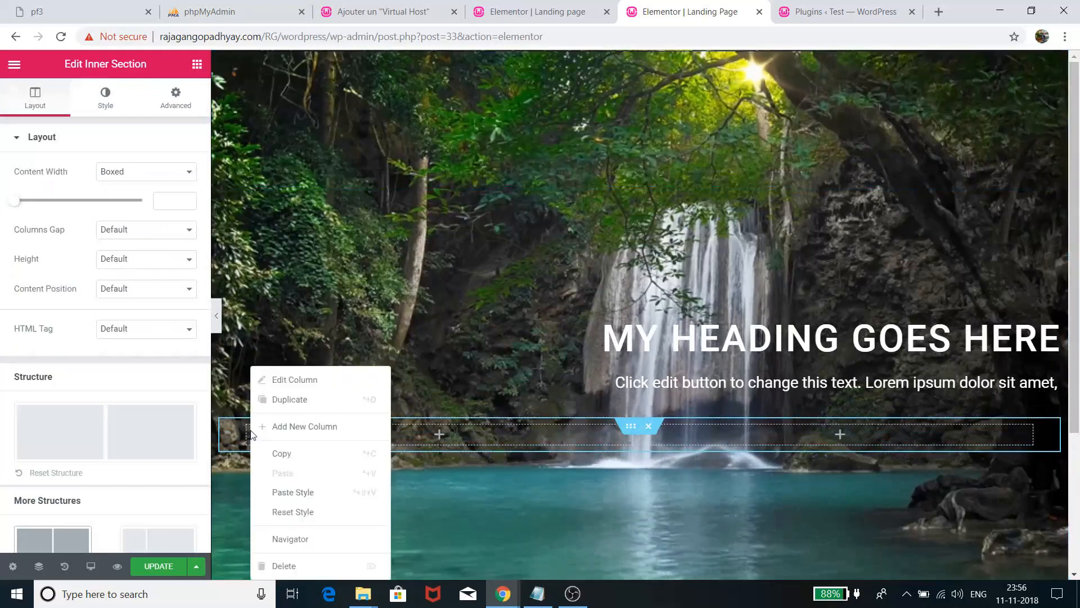
{"action": "left_click", "coordinate": [289, 399]}
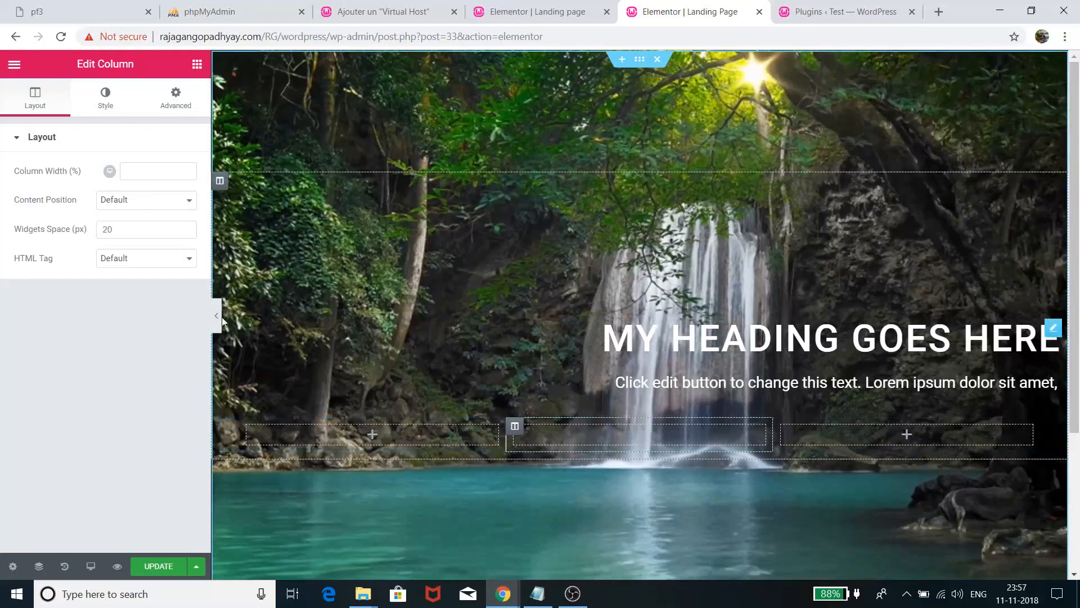
{"action": "left_click", "coordinate": [197, 64]}
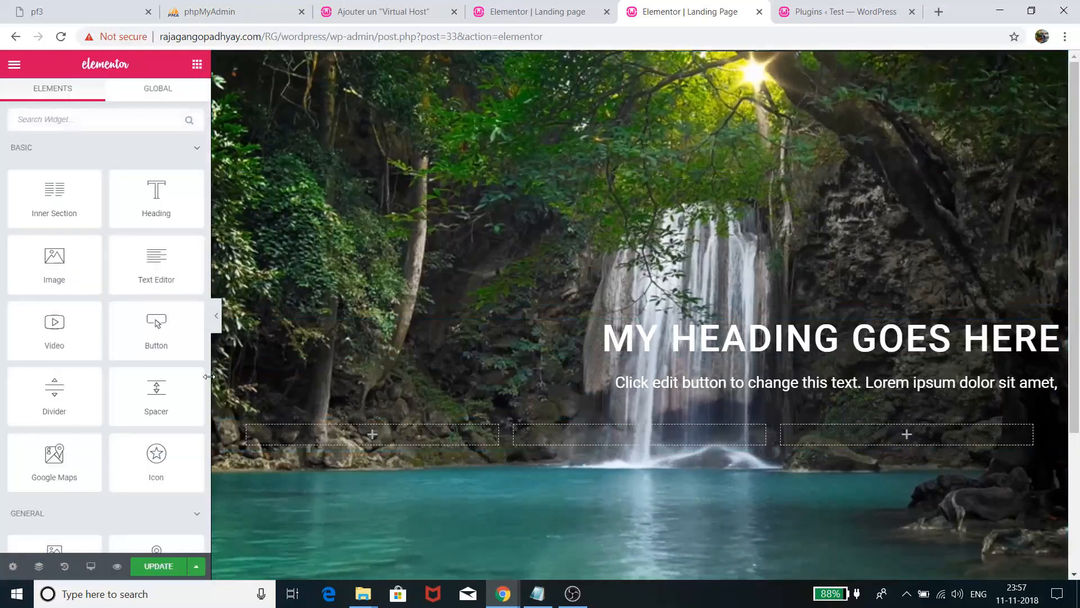
Drop a Button into the right column, sized Medium and aligned Center.
{"action": "left_click_drag", "start_coordinate": [160, 330], "coordinate": [928, 436]}
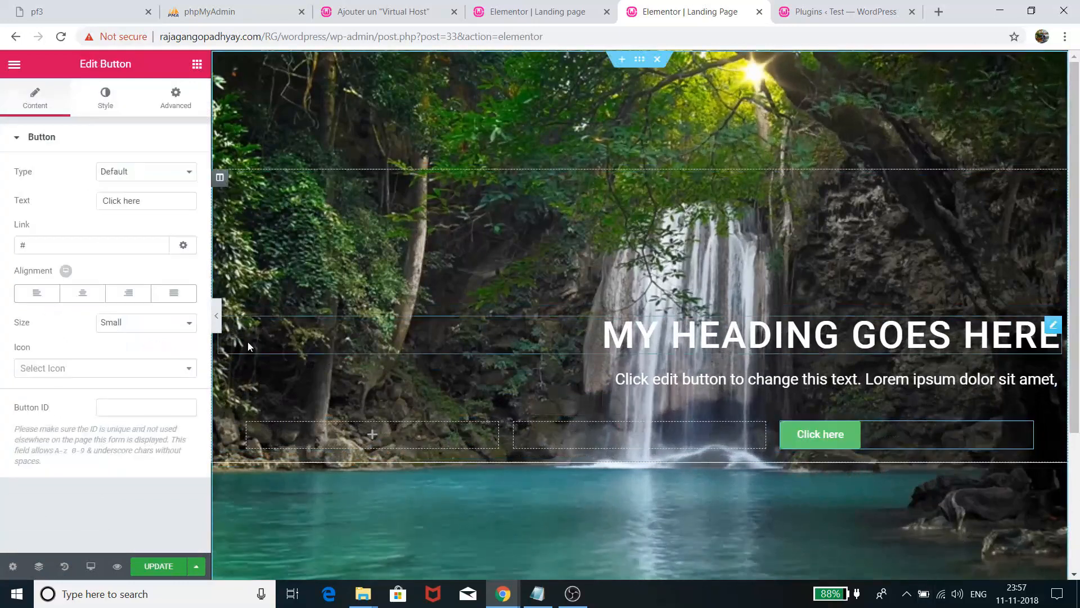
{"action": "left_click", "coordinate": [146, 322]}
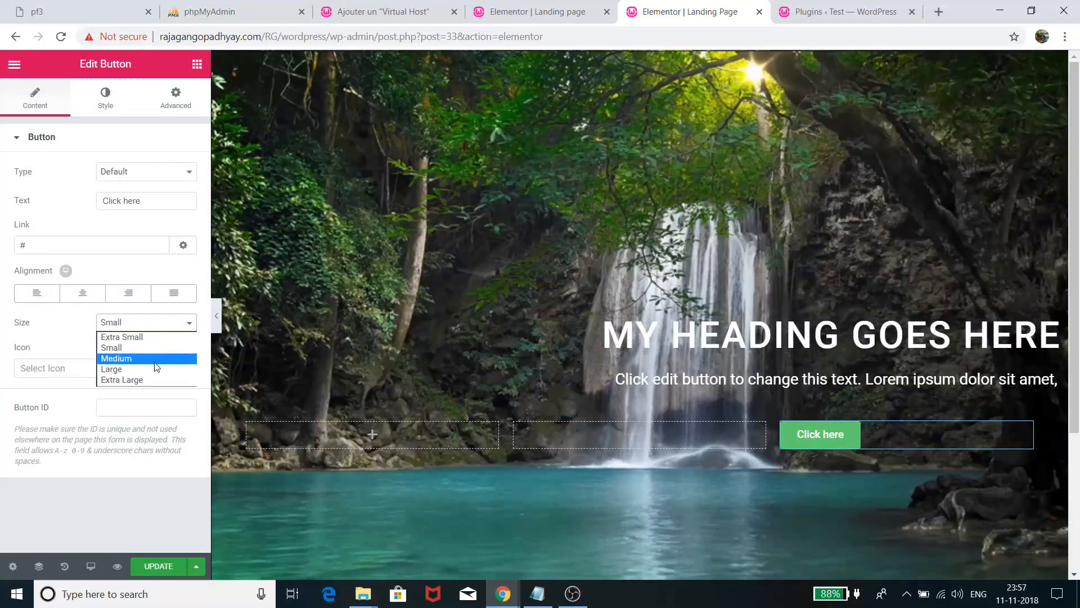
{"action": "left_click", "coordinate": [126, 350]}
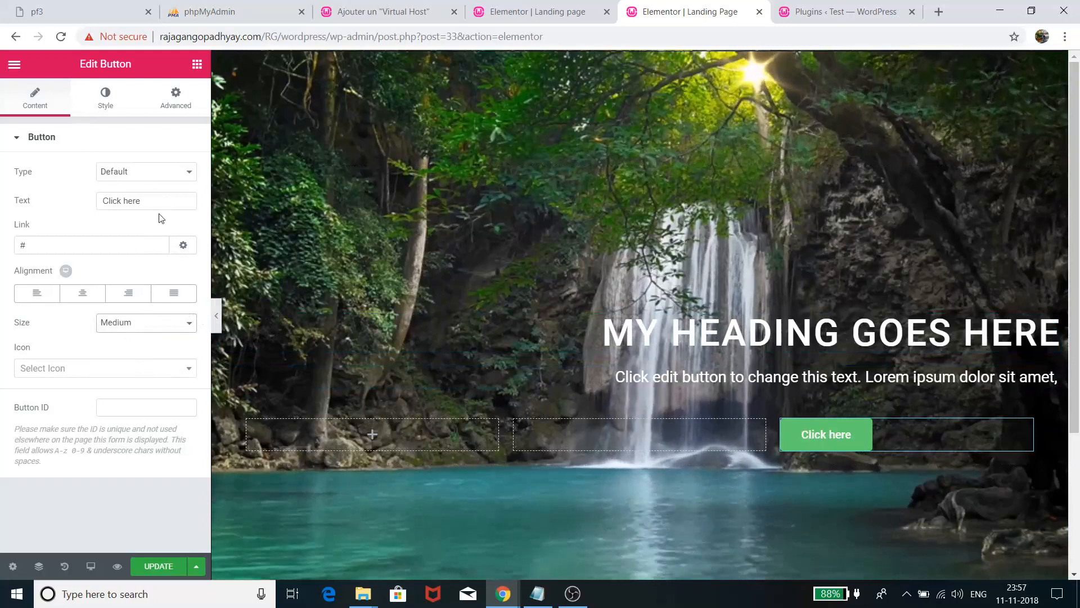
{"action": "left_click", "coordinate": [82, 294]}
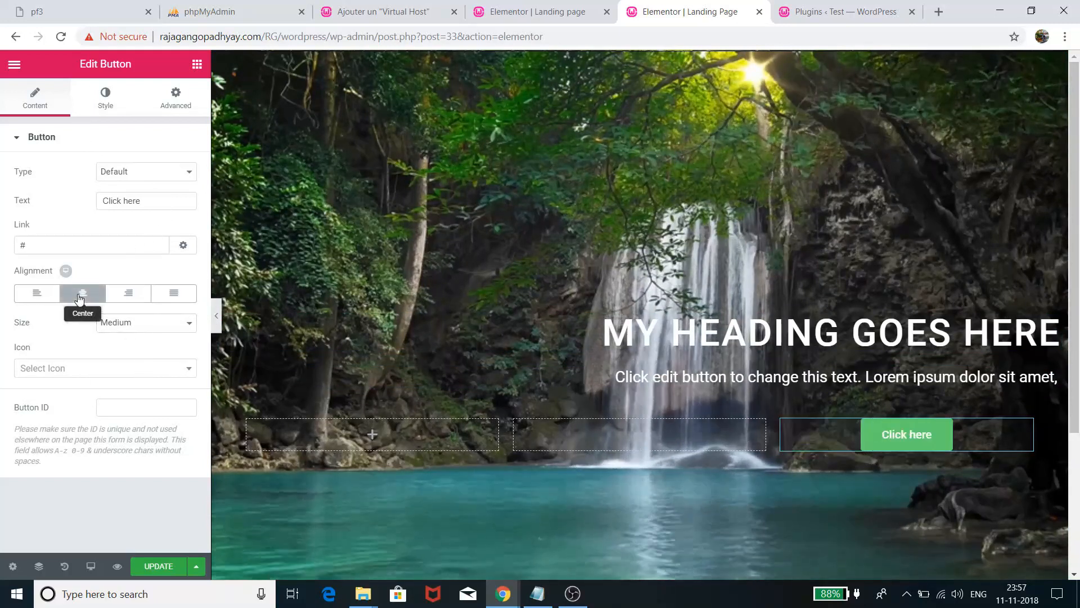
Drag the button's normal-state background colour alpha down to fully transparent.
{"action": "left_click", "coordinate": [117, 101]}
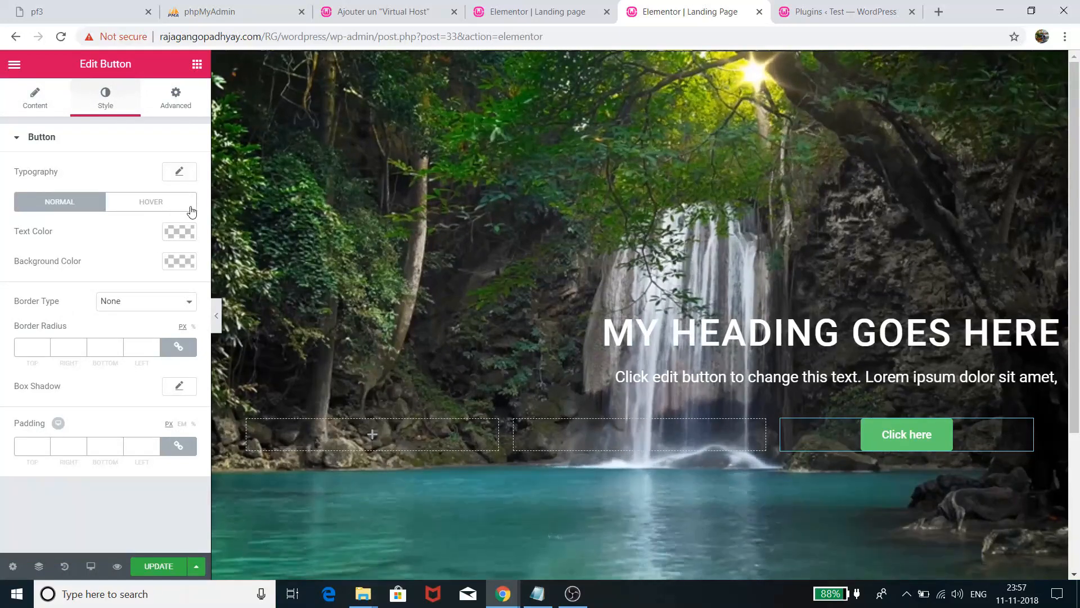
{"action": "left_click", "coordinate": [146, 205]}
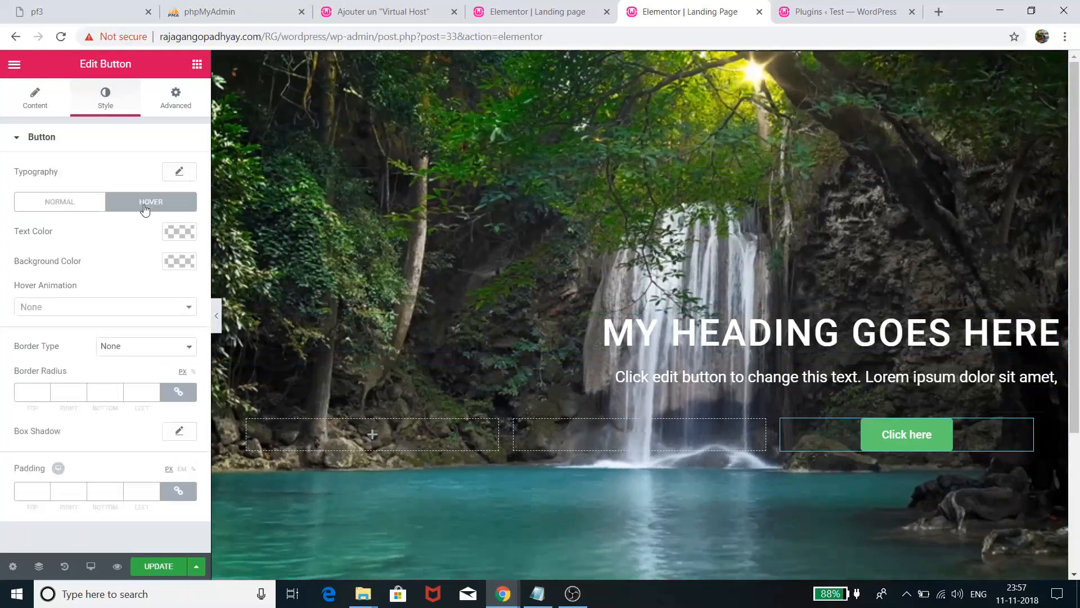
{"action": "left_click", "coordinate": [74, 206]}
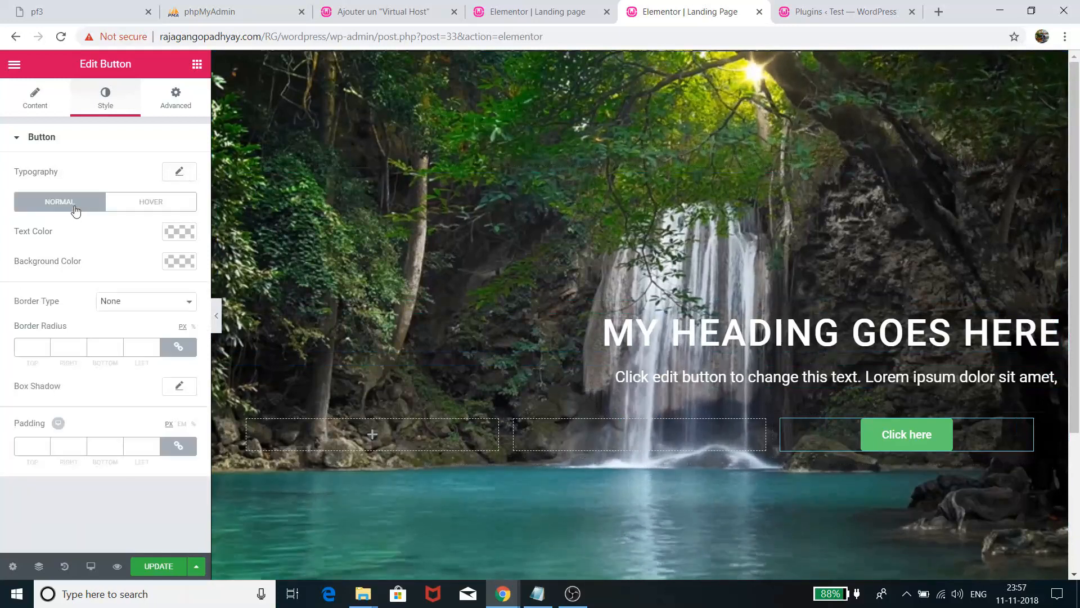
{"action": "left_click", "coordinate": [180, 265]}
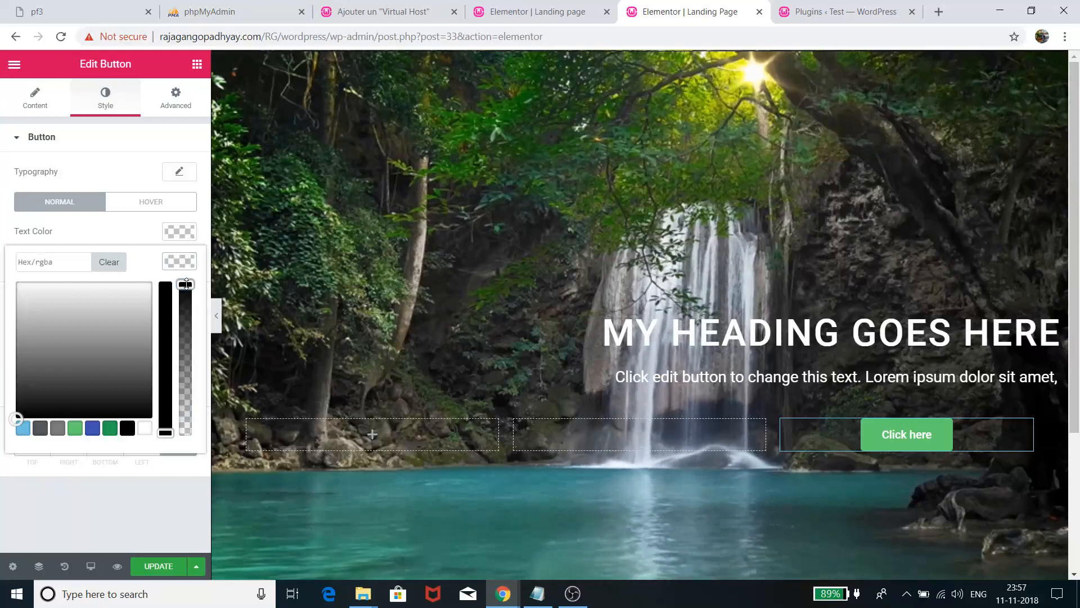
{"action": "left_click_drag", "start_coordinate": [185, 285], "coordinate": [185, 435]}
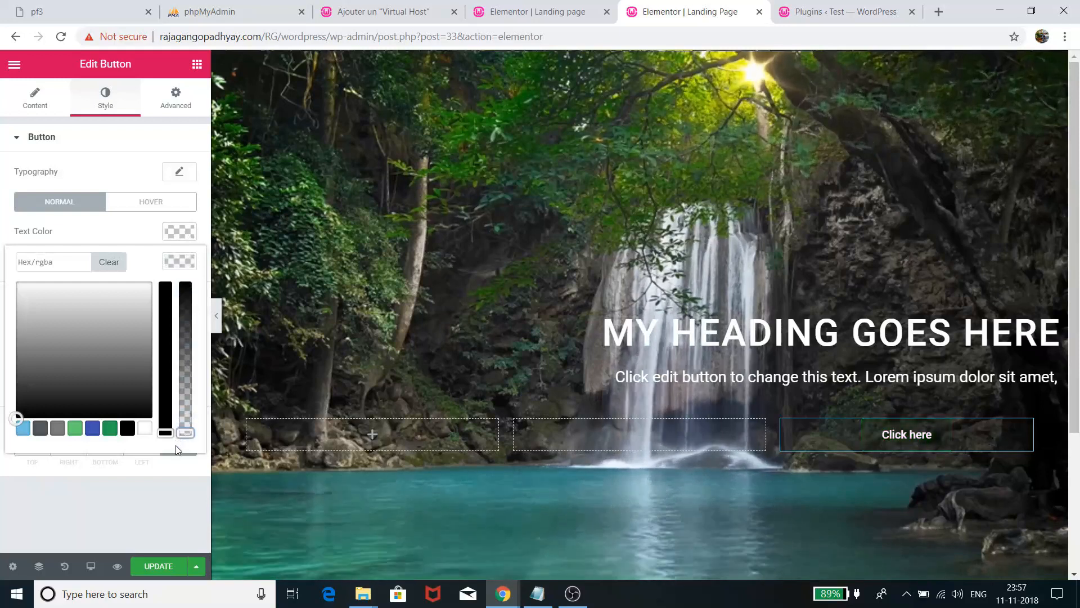
{"action": "mouse_move", "coordinate": [185, 353]}
{"action": "left_mouse_down"}
{"action": "mouse_move", "coordinate": [186, 434]}
{"action": "mouse_move", "coordinate": [185, 284]}
{"action": "left_mouse_up"}
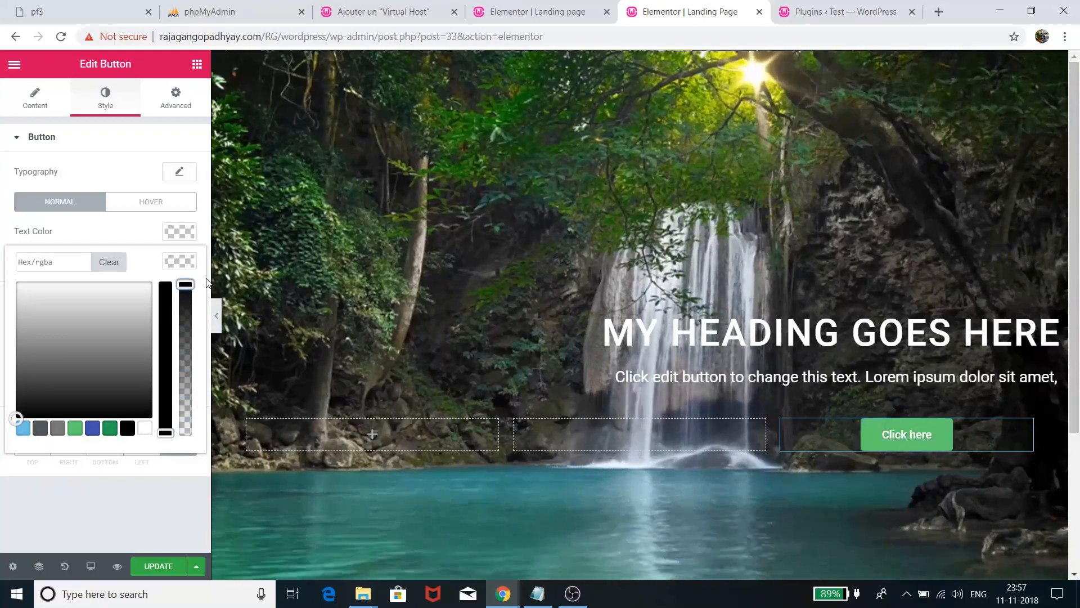
{"action": "left_click_drag", "start_coordinate": [185, 285], "coordinate": [186, 434]}
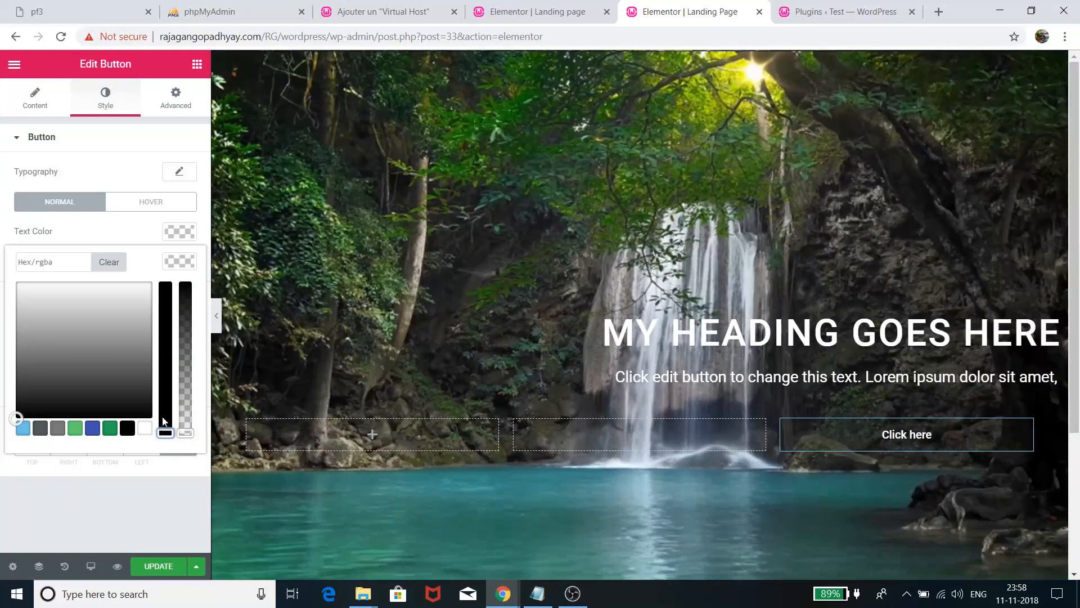
Set the button's Border Type to Solid for a white outline.
{"action": "left_click", "coordinate": [181, 245]}
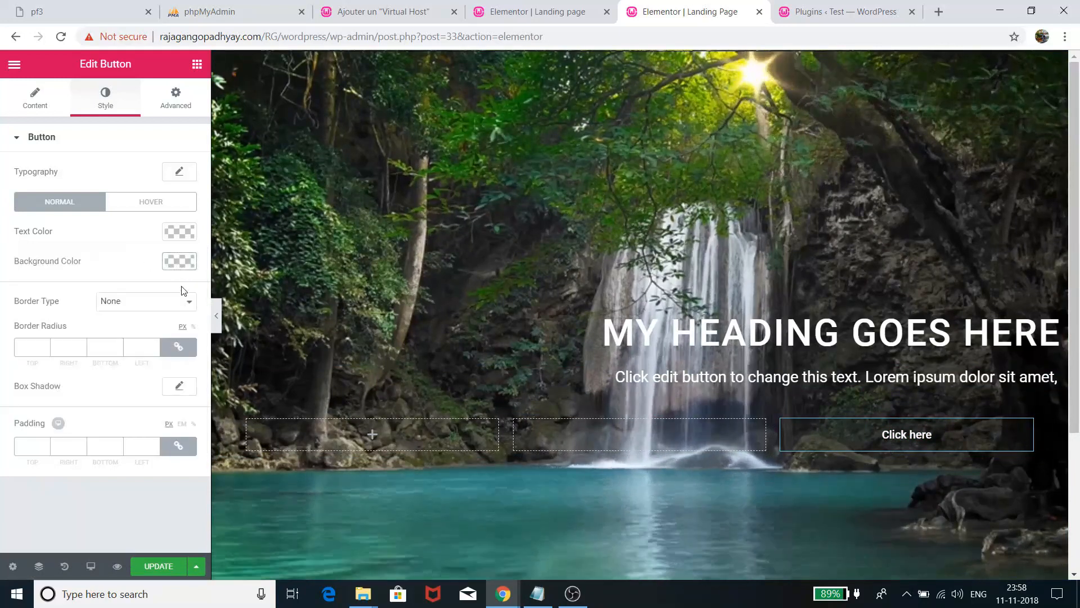
{"action": "left_click", "coordinate": [146, 300]}
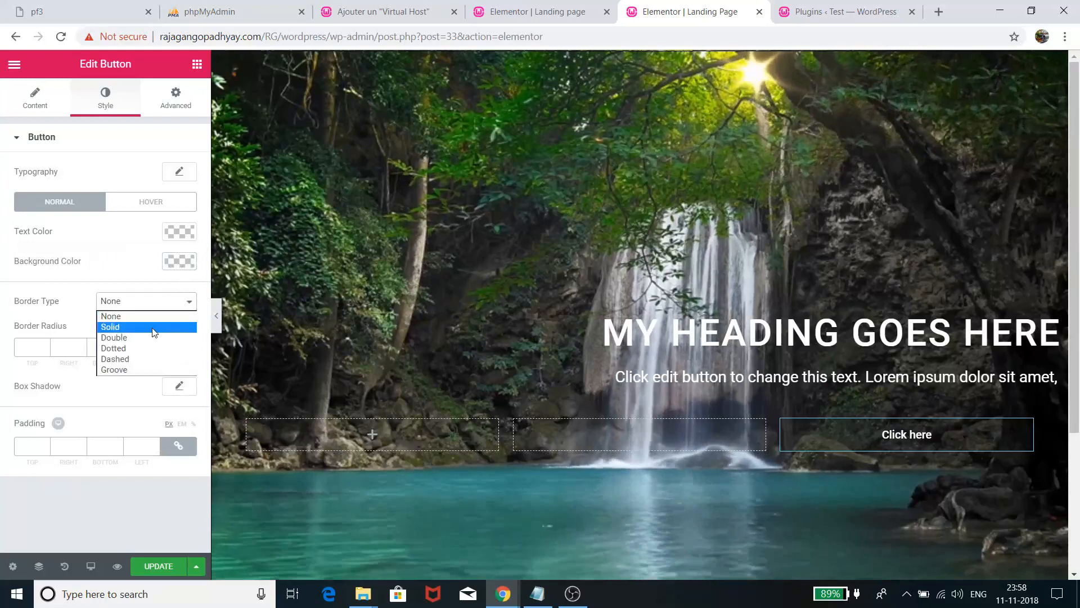
{"action": "left_click", "coordinate": [154, 328]}
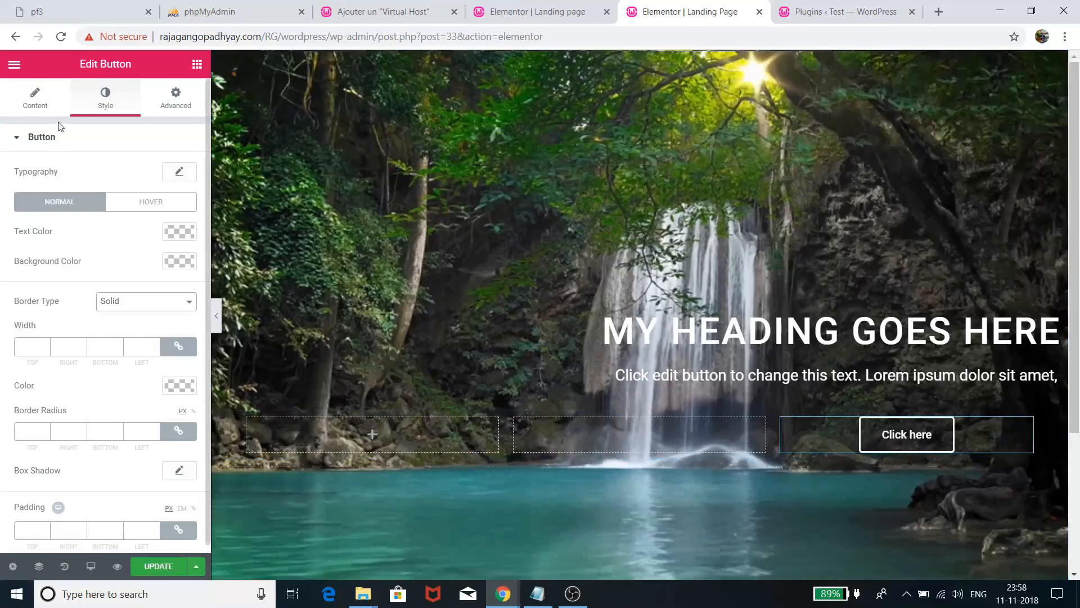
Set the button's hover text colour to black and hover background to white (#ffffff), then save.
{"action": "left_click", "coordinate": [151, 201]}
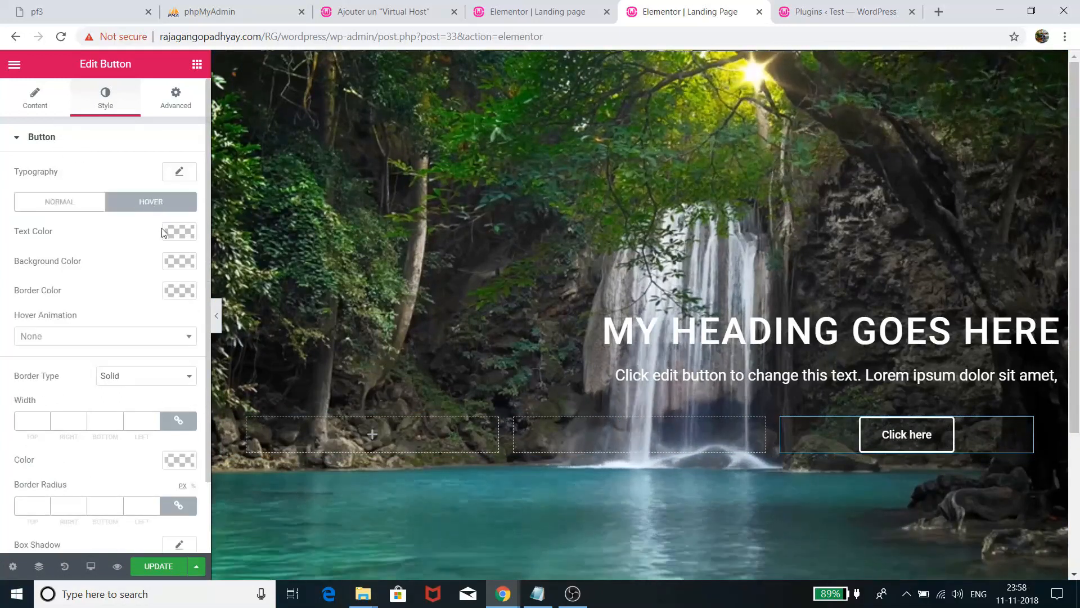
{"action": "left_click", "coordinate": [181, 236]}
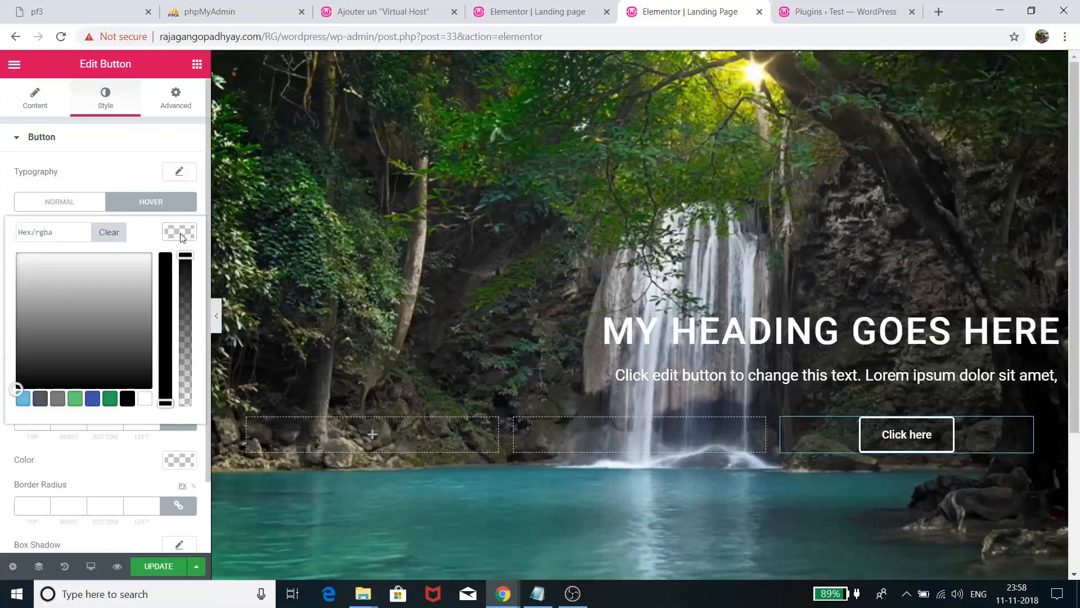
{"action": "left_click", "coordinate": [127, 399]}
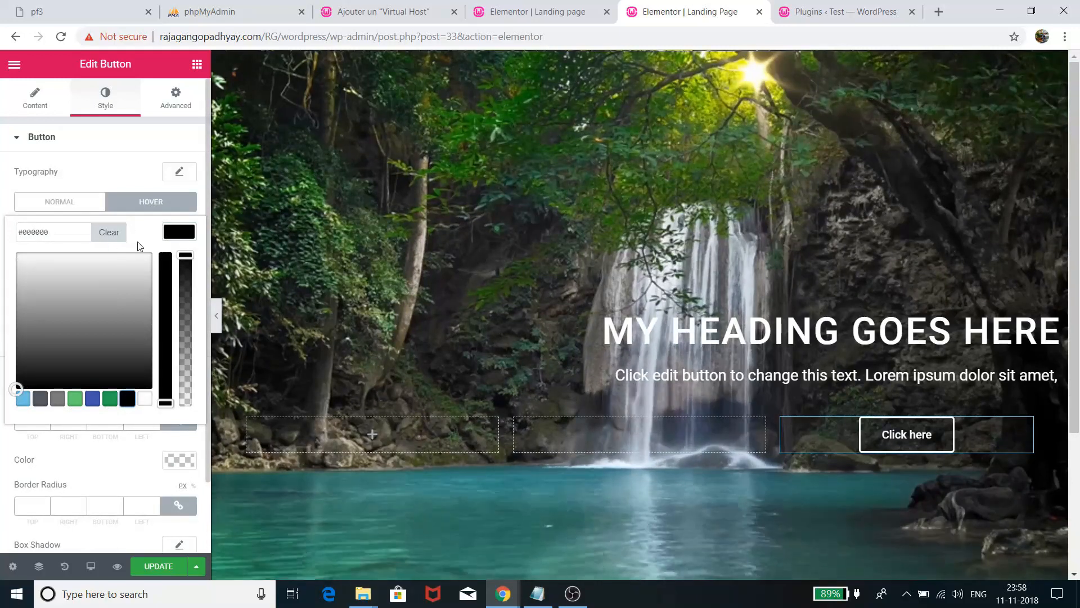
{"action": "left_click", "coordinate": [165, 202]}
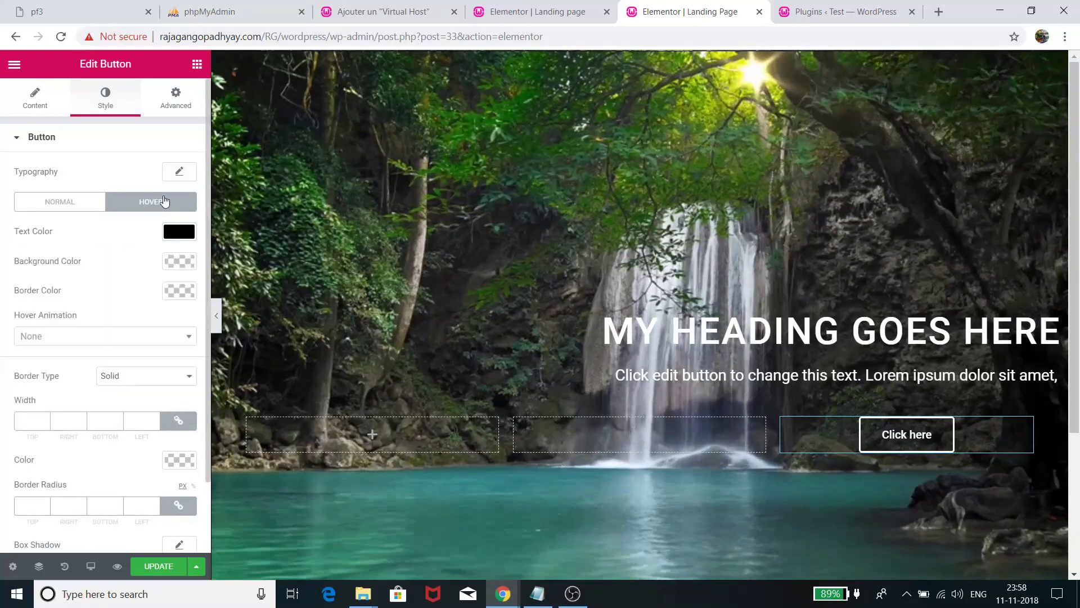
{"action": "left_click", "coordinate": [179, 265]}
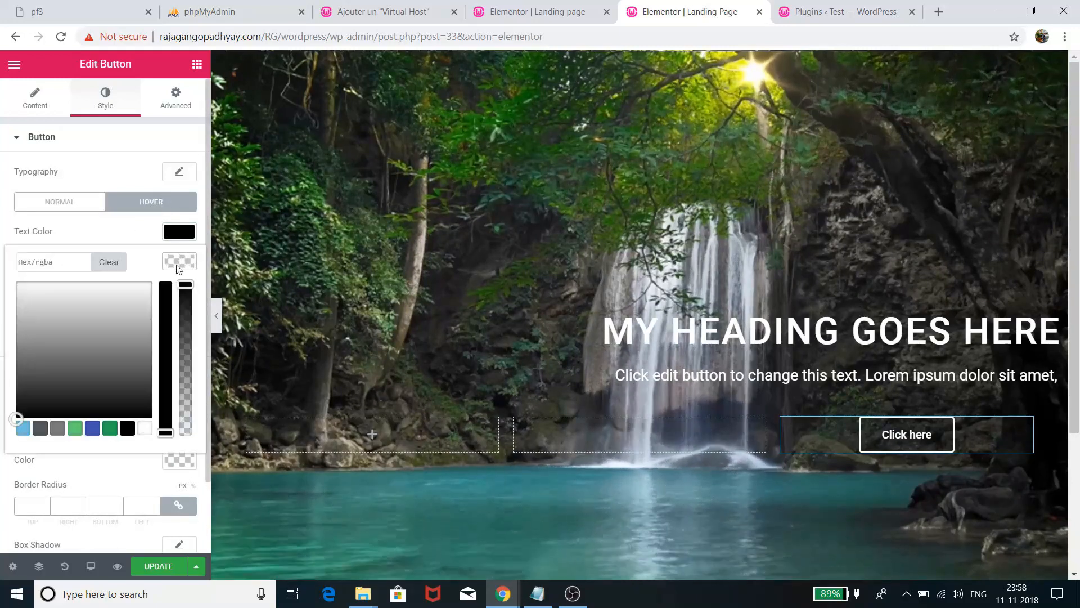
{"action": "left_click", "coordinate": [144, 429]}
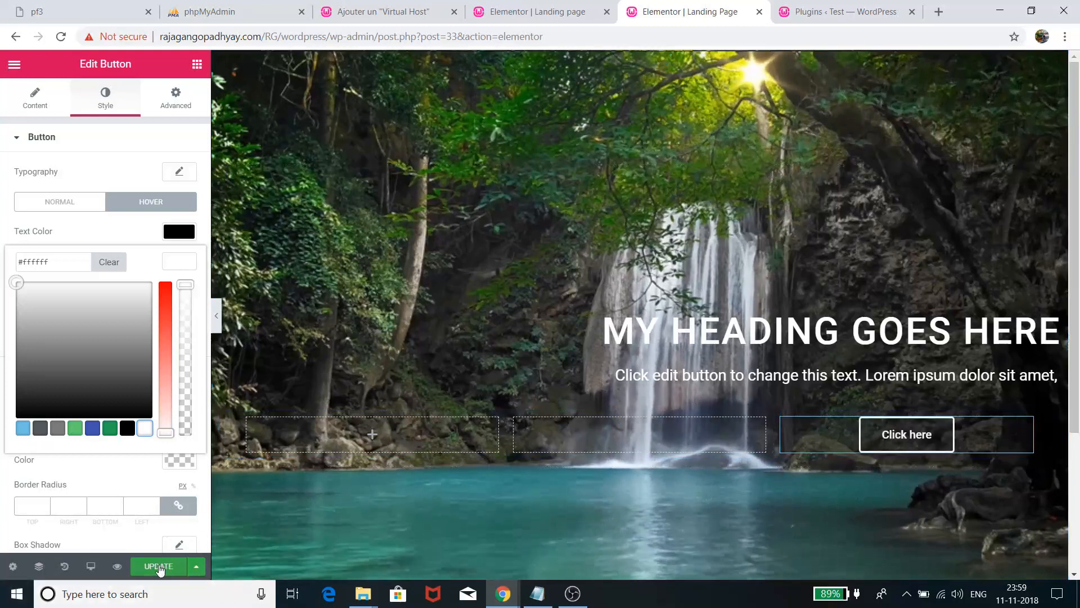
{"action": "left_click", "coordinate": [159, 569]}
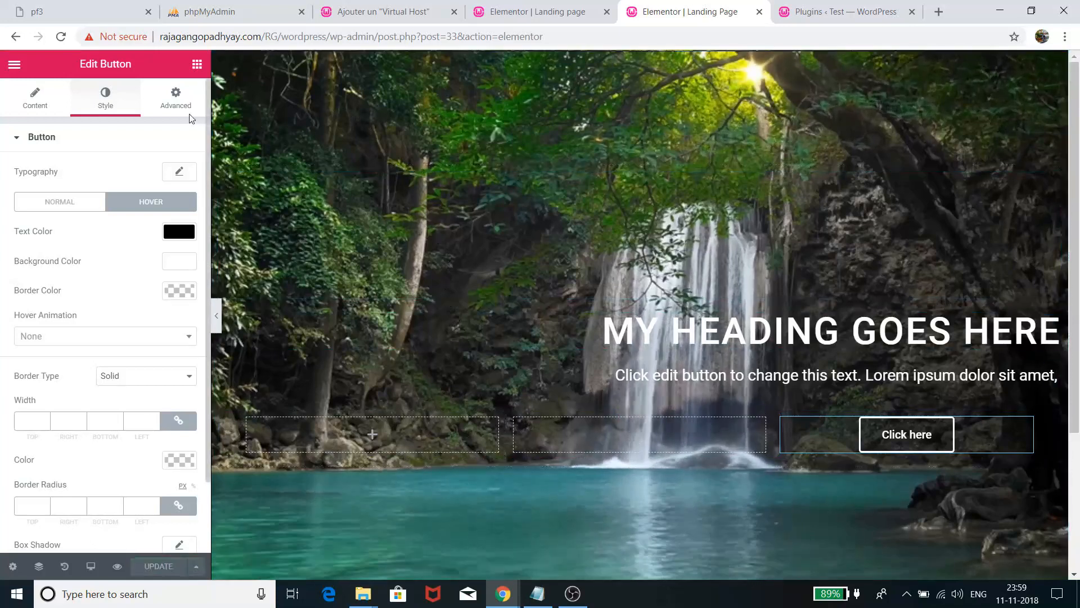
Browse the button's Advanced and Style sections before choosing an animation.
{"action": "left_click", "coordinate": [176, 98]}
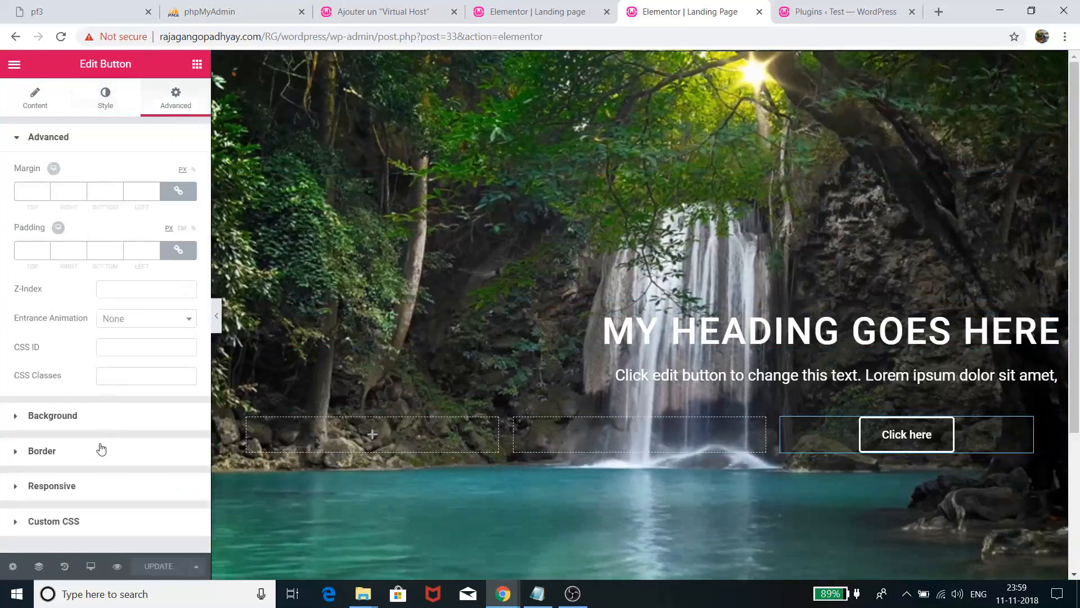
{"action": "left_click", "coordinate": [104, 421]}
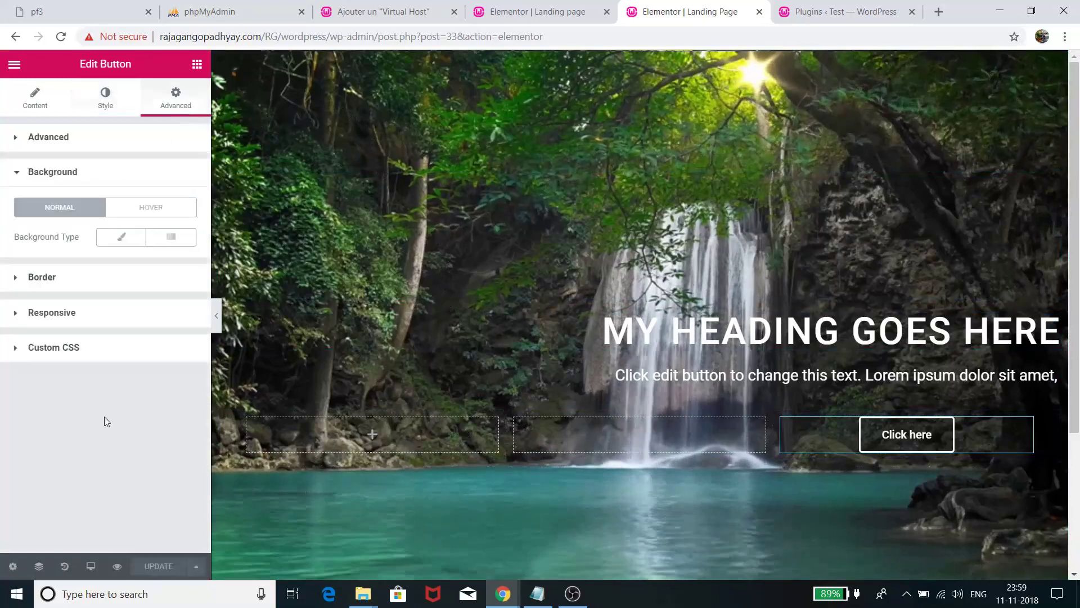
{"action": "left_click", "coordinate": [98, 283]}
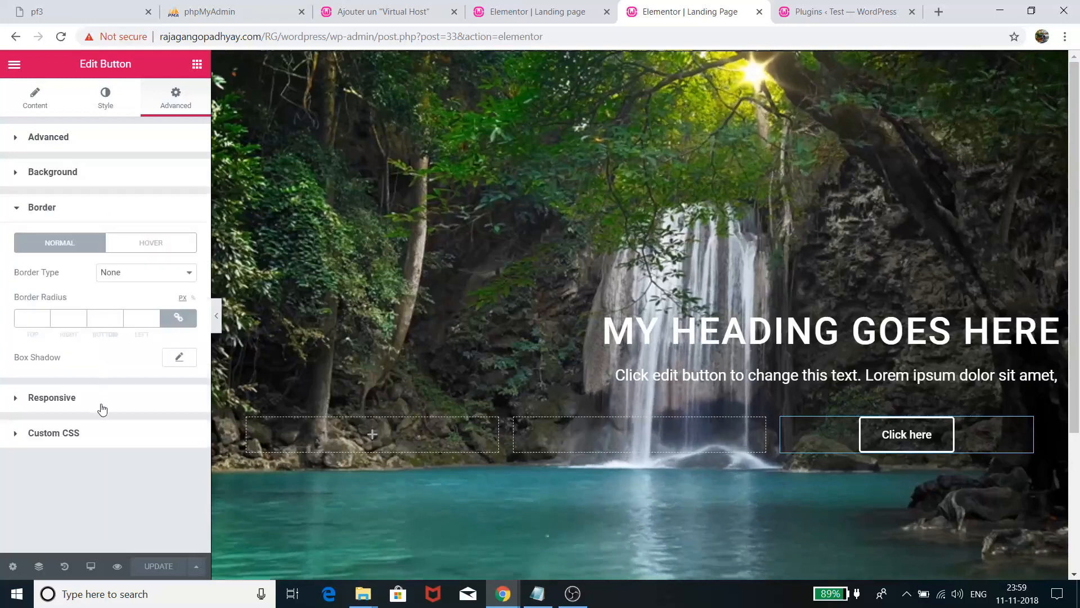
{"action": "left_click", "coordinate": [104, 99]}
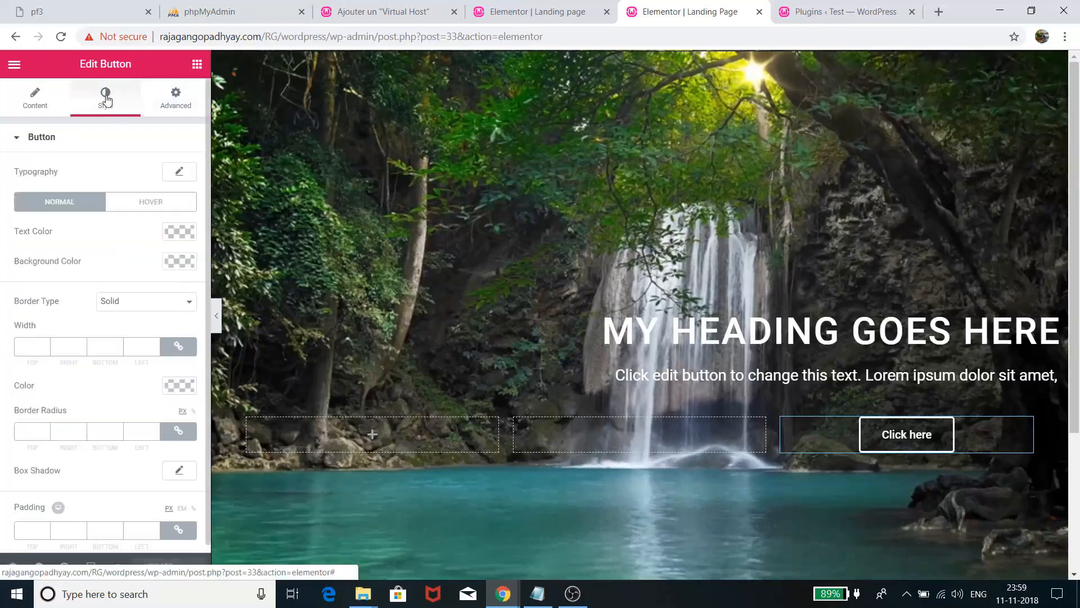
{"action": "left_click", "coordinate": [19, 137]}
{"action": "scroll", "coordinate": [107, 320], "scroll_direction": "down", "scroll_amount": 1}
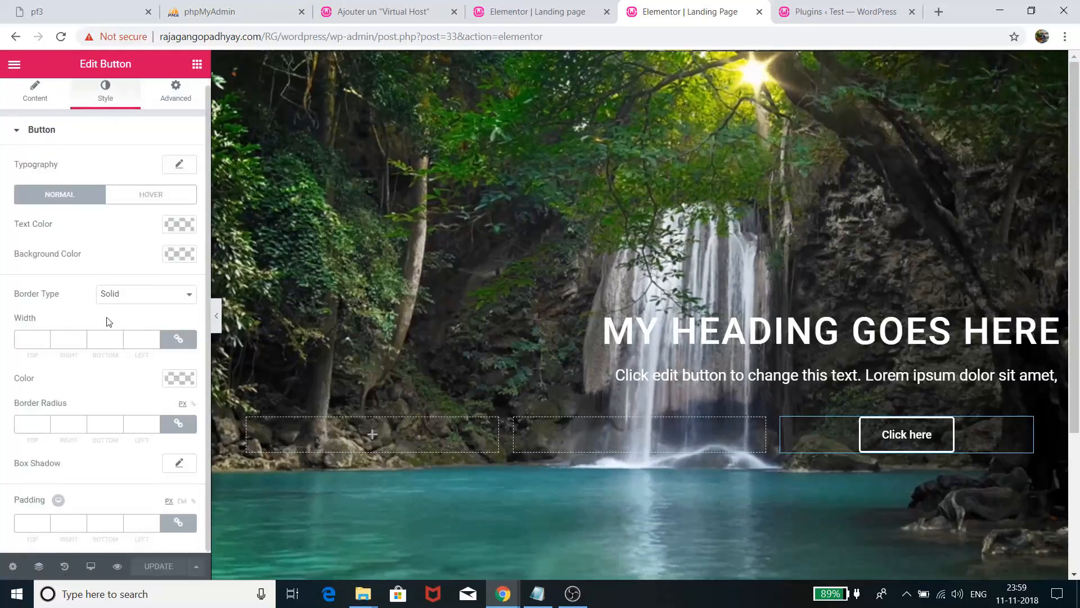
{"action": "scroll", "coordinate": [108, 321], "scroll_direction": "up", "scroll_amount": 1}
{"action": "left_click", "coordinate": [176, 91]}
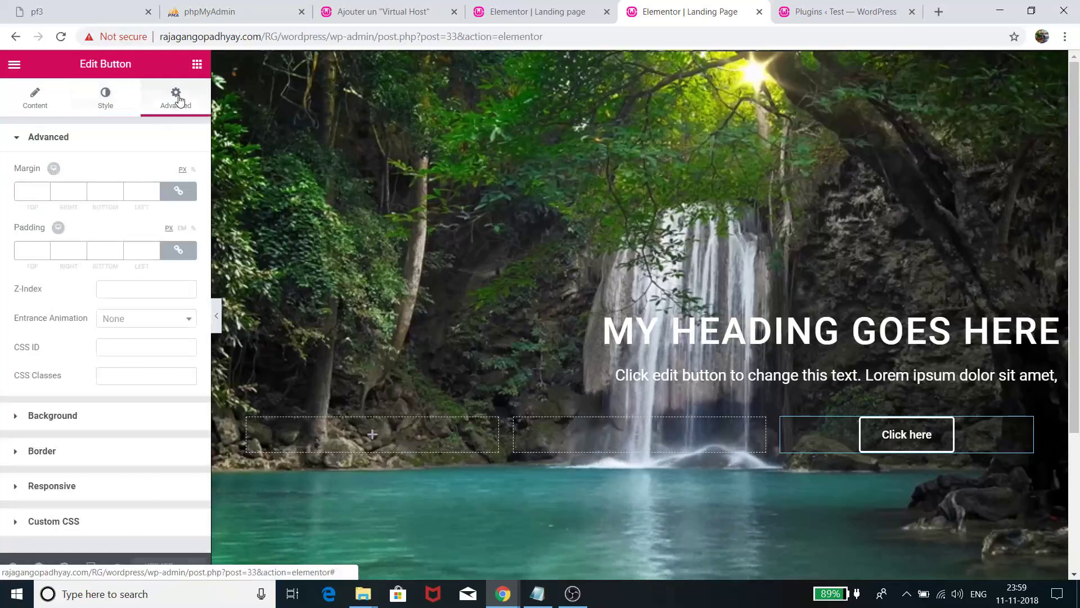
Set the button's Entrance Animation to Zoom In (after trying Fade In) and save the page.
{"action": "left_click", "coordinate": [129, 320]}
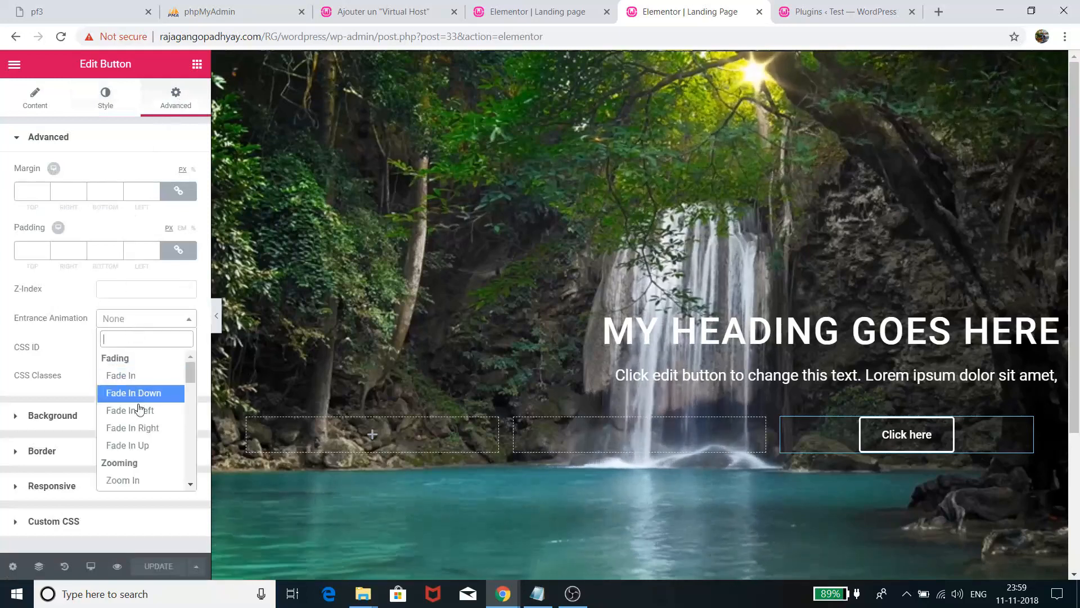
{"action": "left_click", "coordinate": [120, 375]}
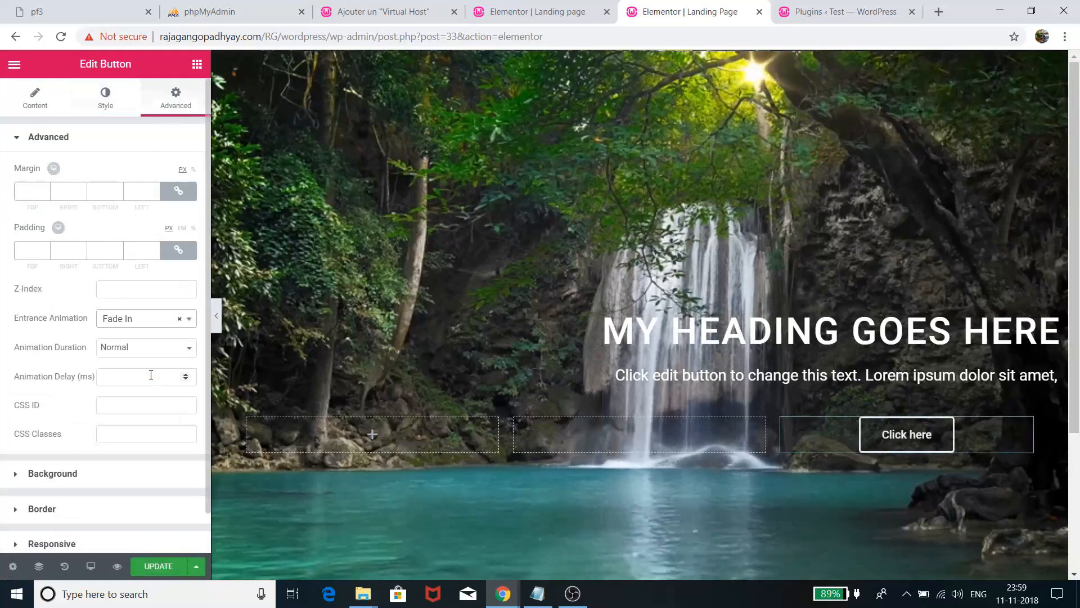
{"action": "mouse_move", "coordinate": [896, 439]}
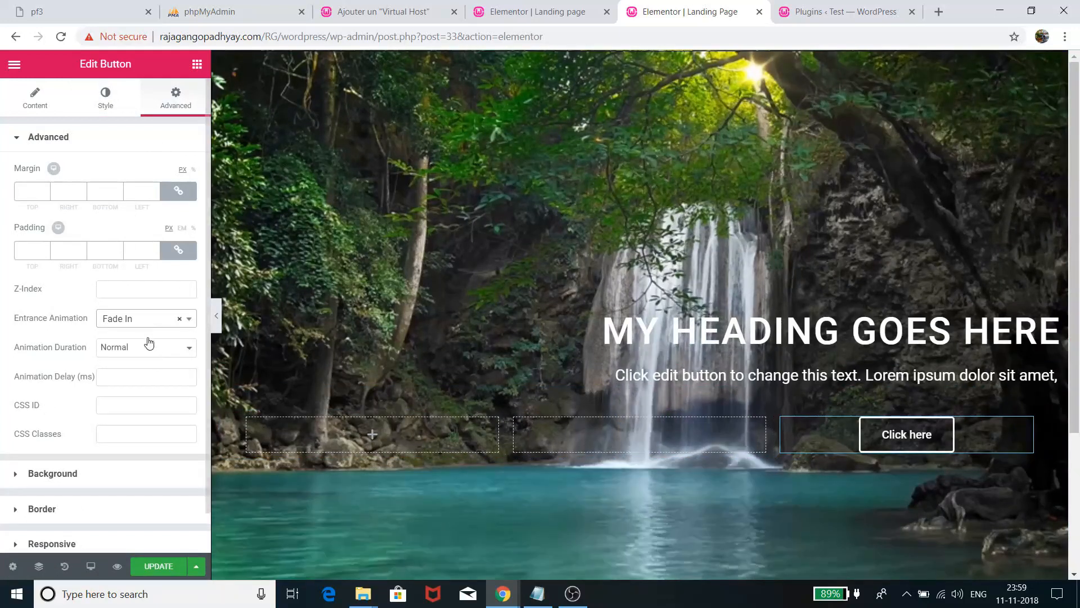
{"action": "left_click", "coordinate": [139, 318]}
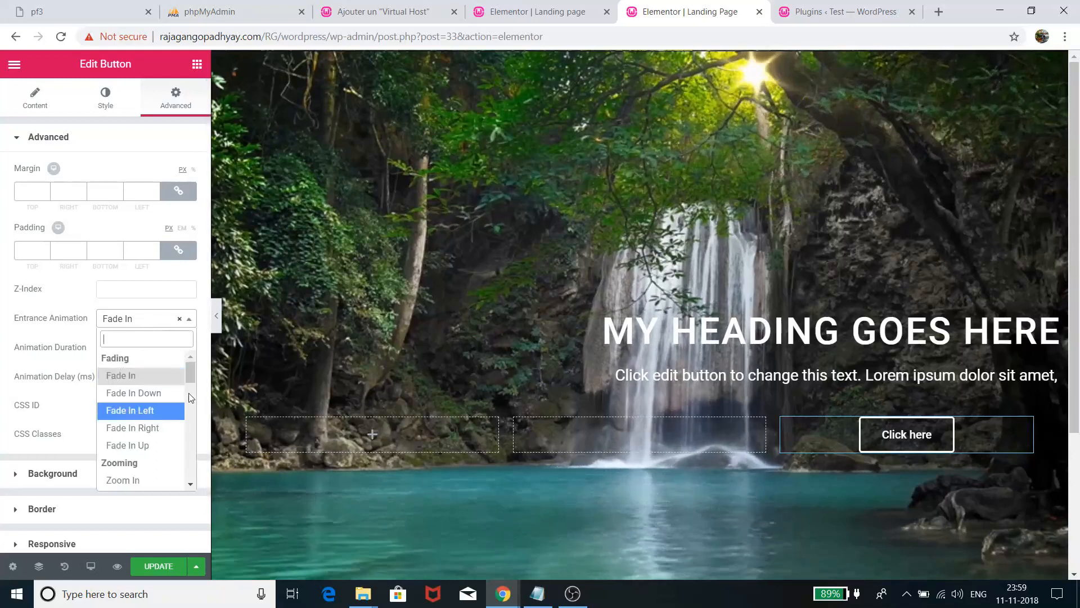
{"action": "left_click", "coordinate": [128, 480]}
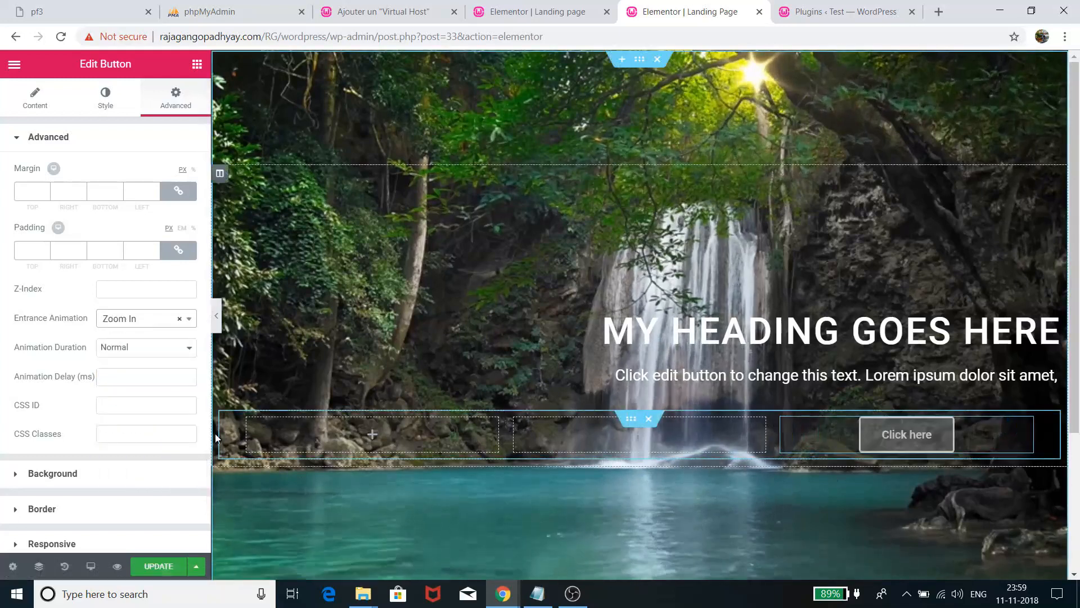
{"action": "left_click", "coordinate": [161, 566]}
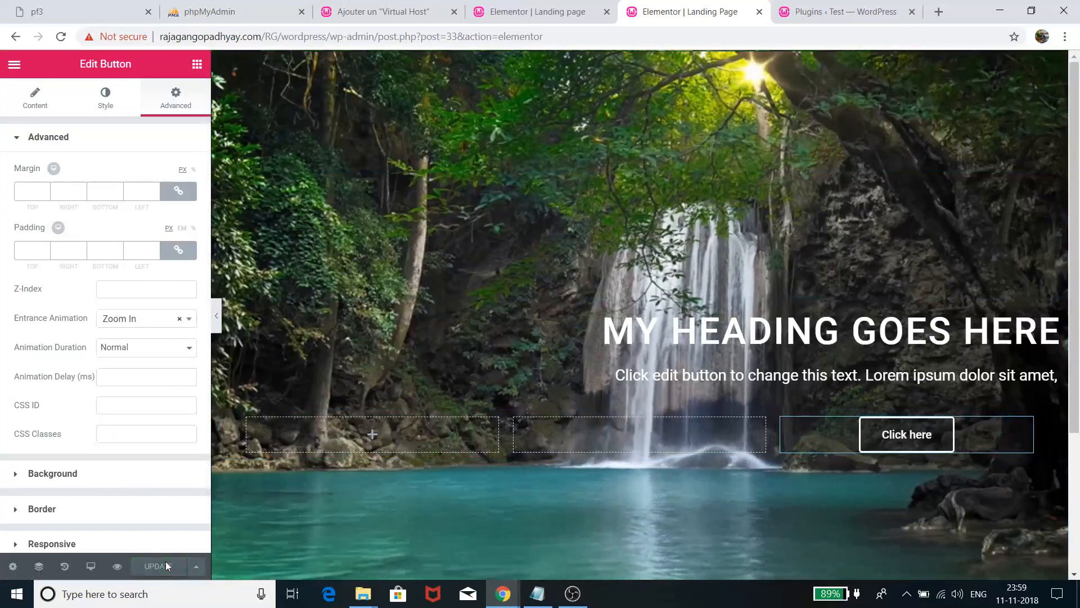
Collapse the editor sidebar to preview the finished waterfall landing page.
{"action": "left_click", "coordinate": [215, 314]}
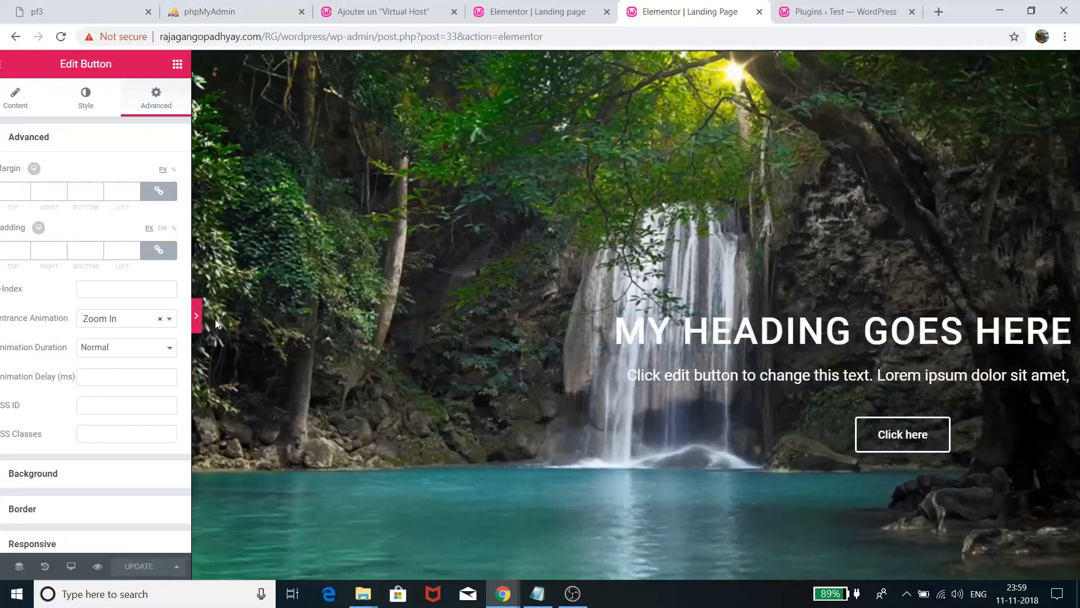